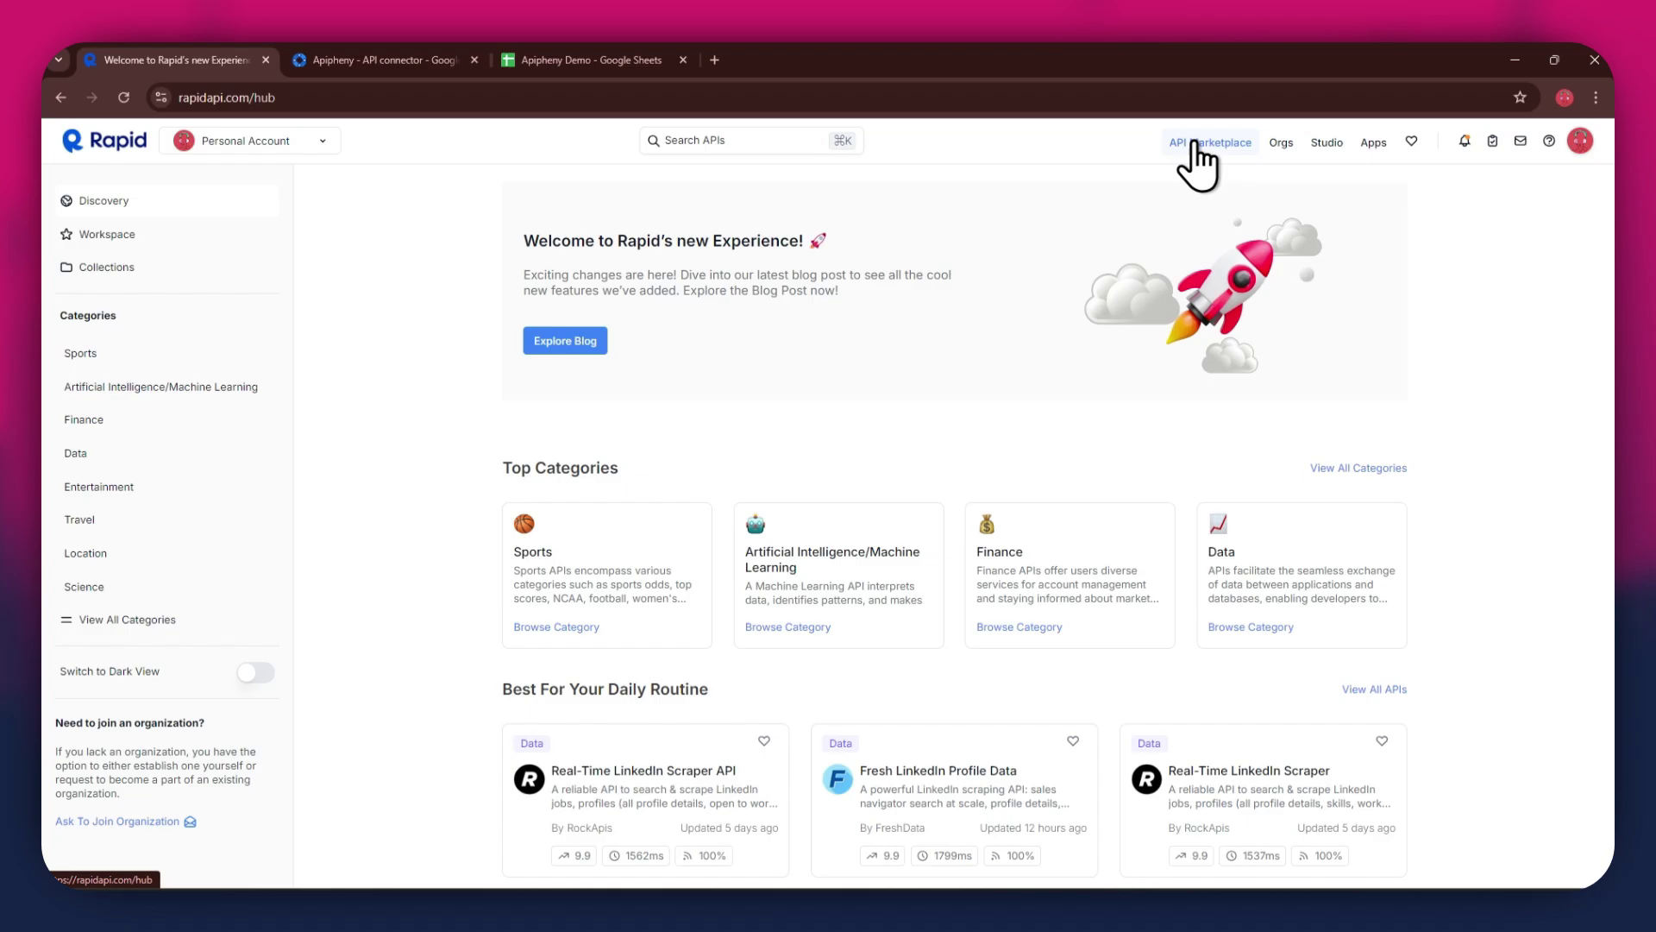
- Search RapidAPI for 'sports statistics' and browse the 114 matching APIs
left_click(1327, 510)
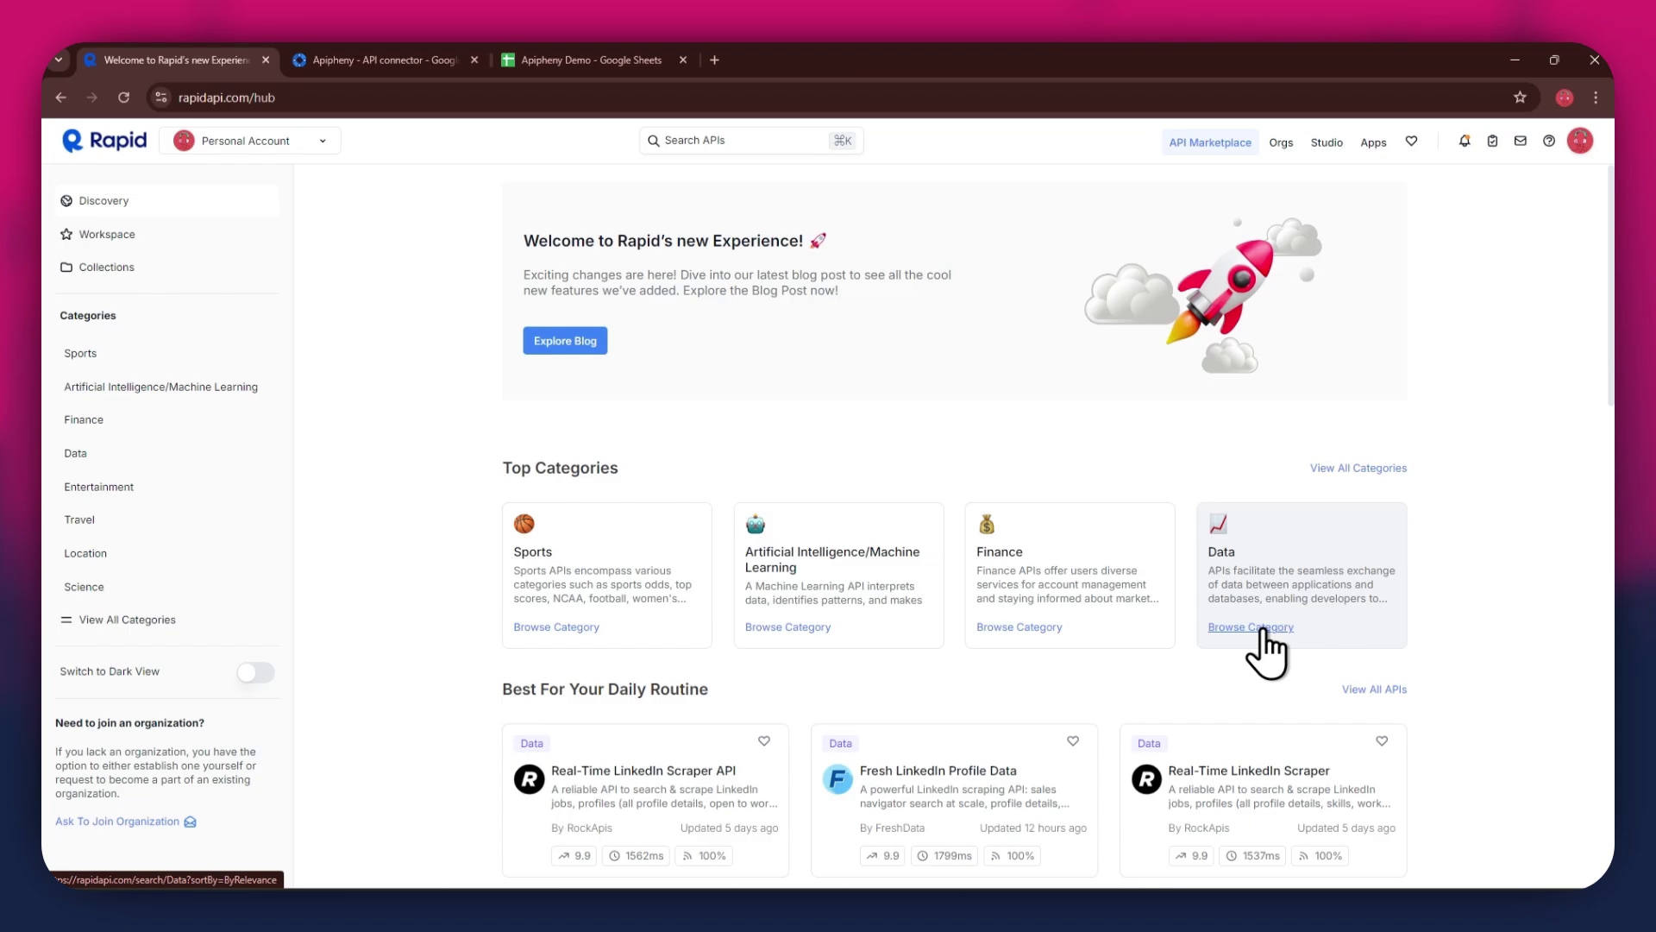
left_click(692, 141)
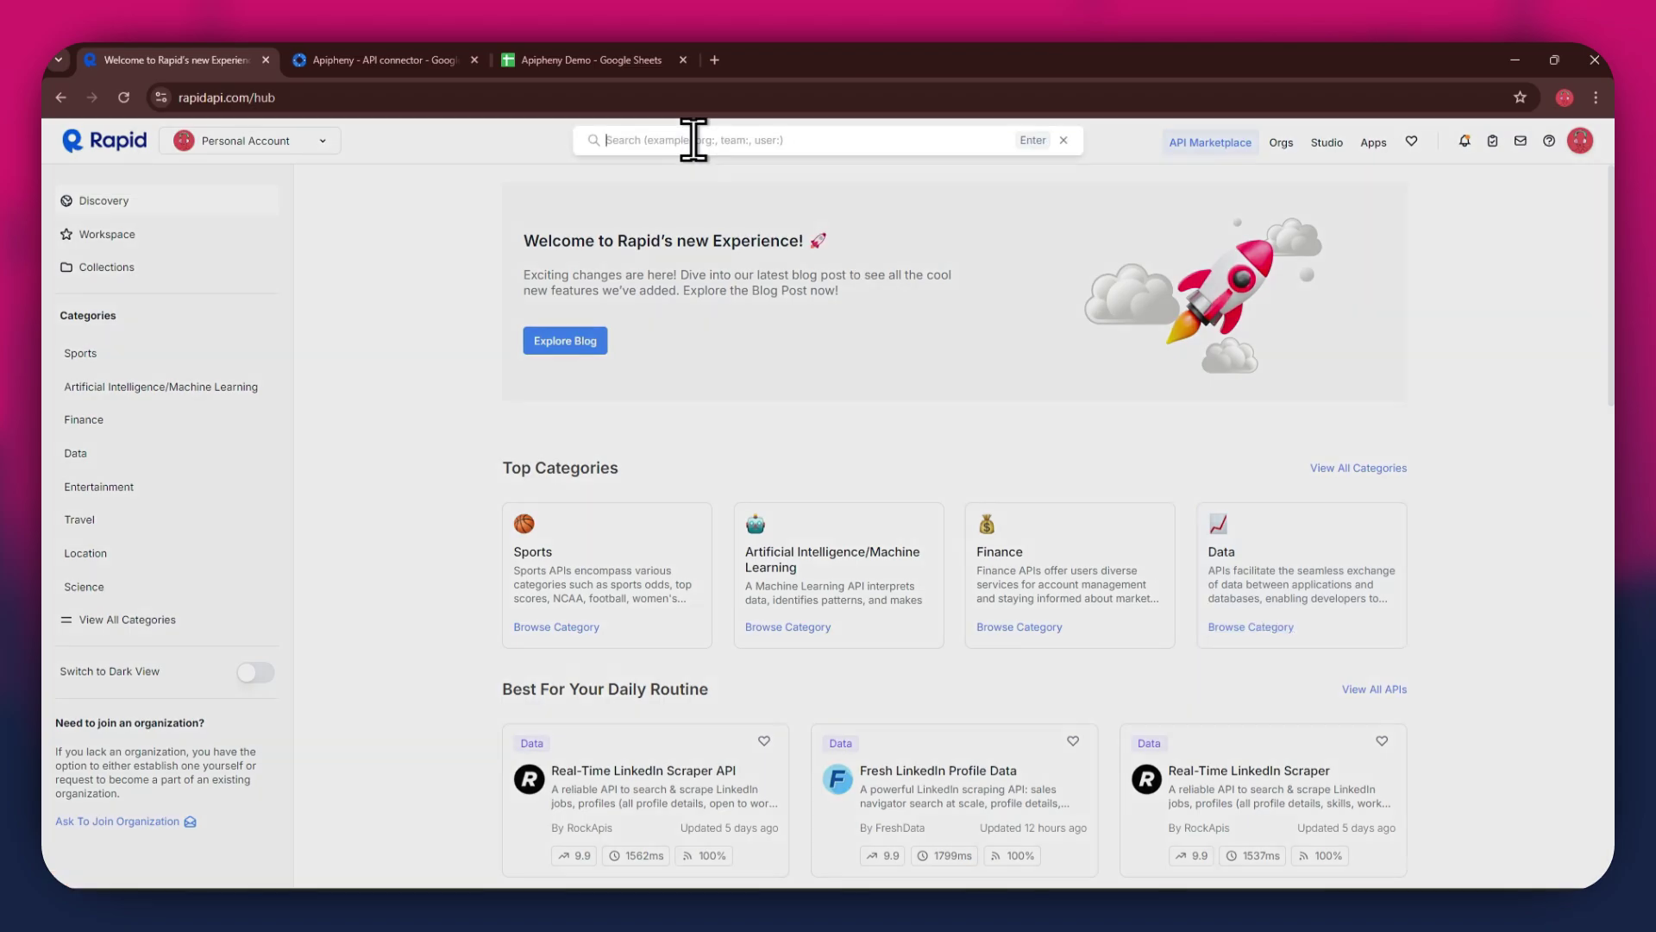
type("sports sta")
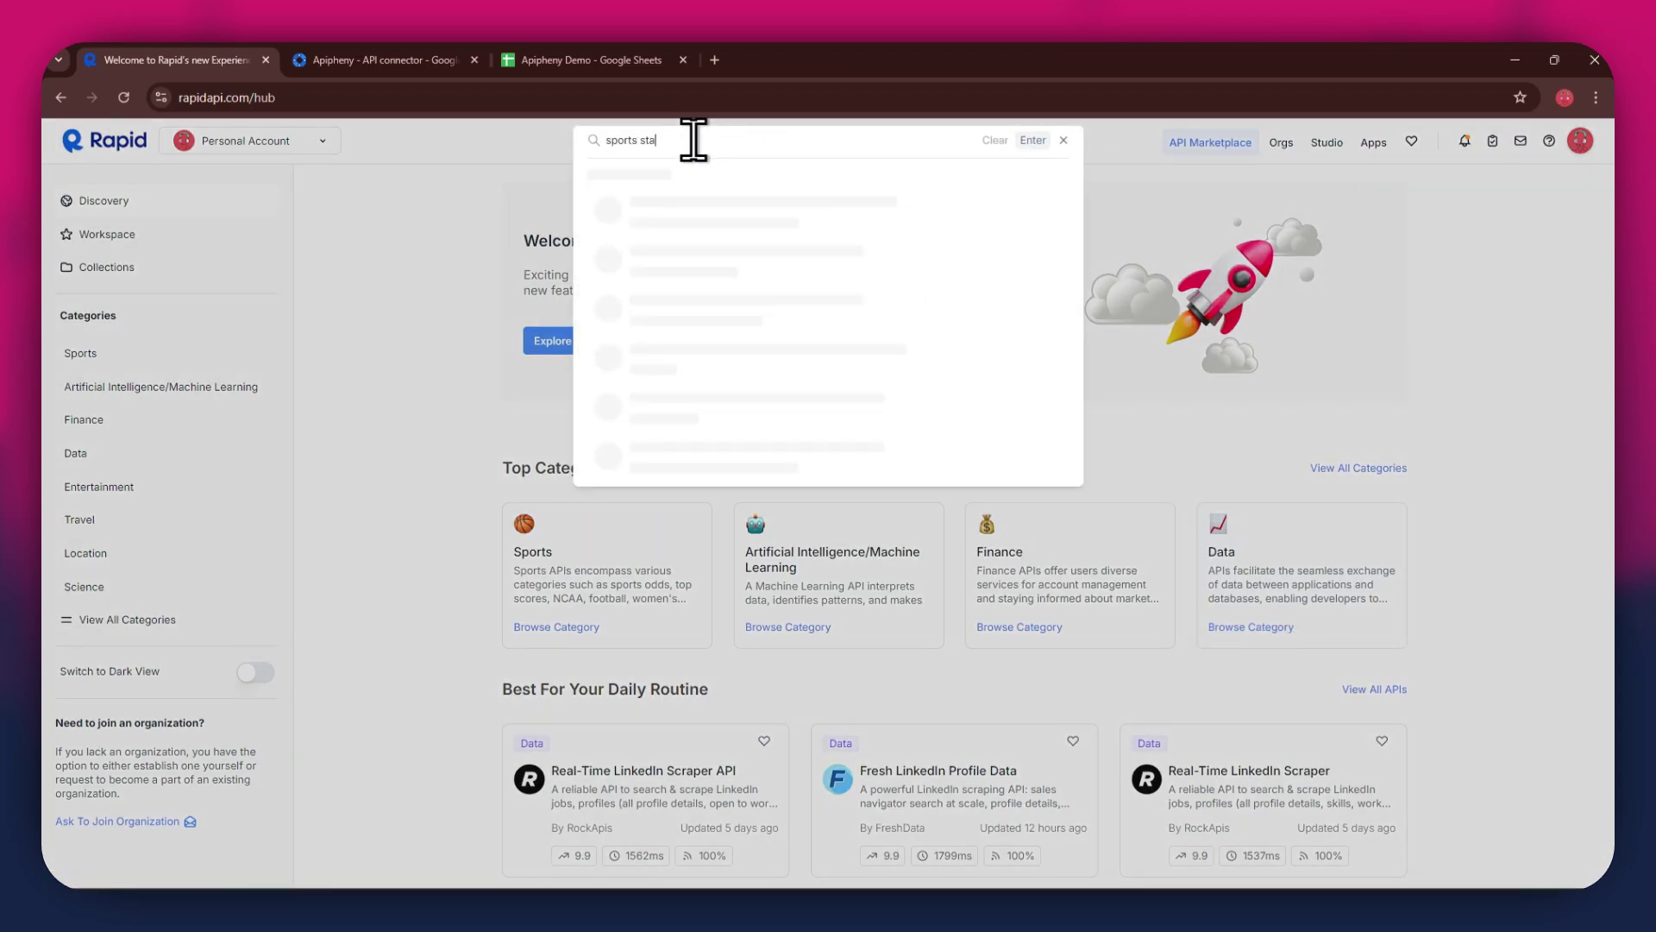
type("tistics")
key("Return")
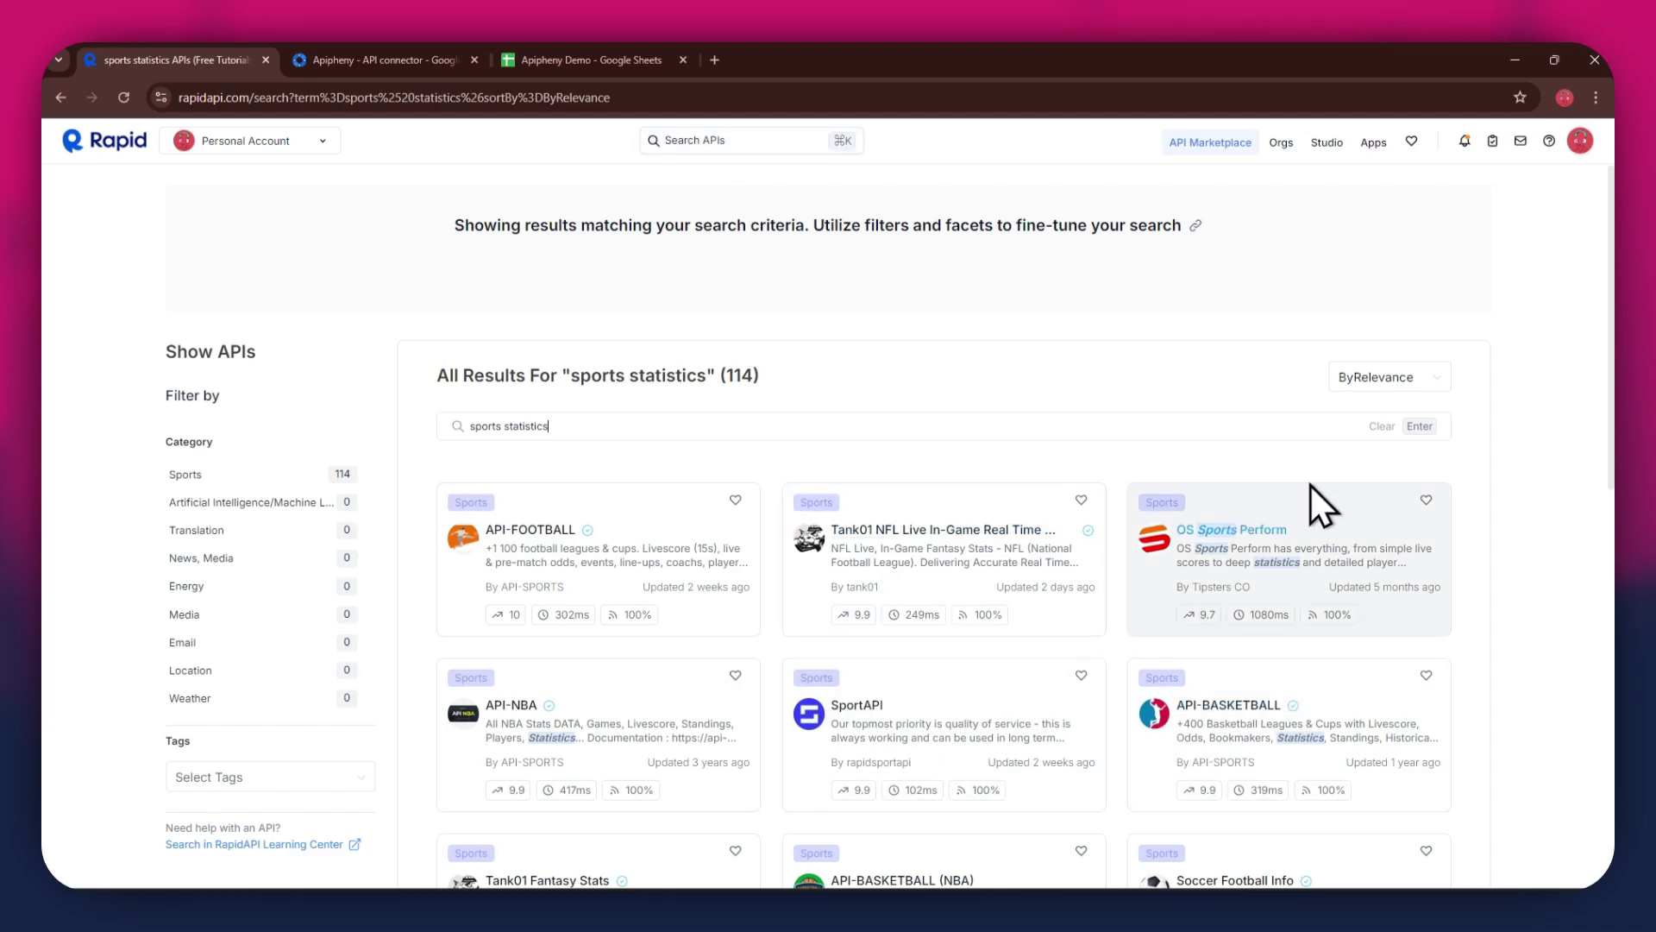
scroll(1256, 712, "down", 3)
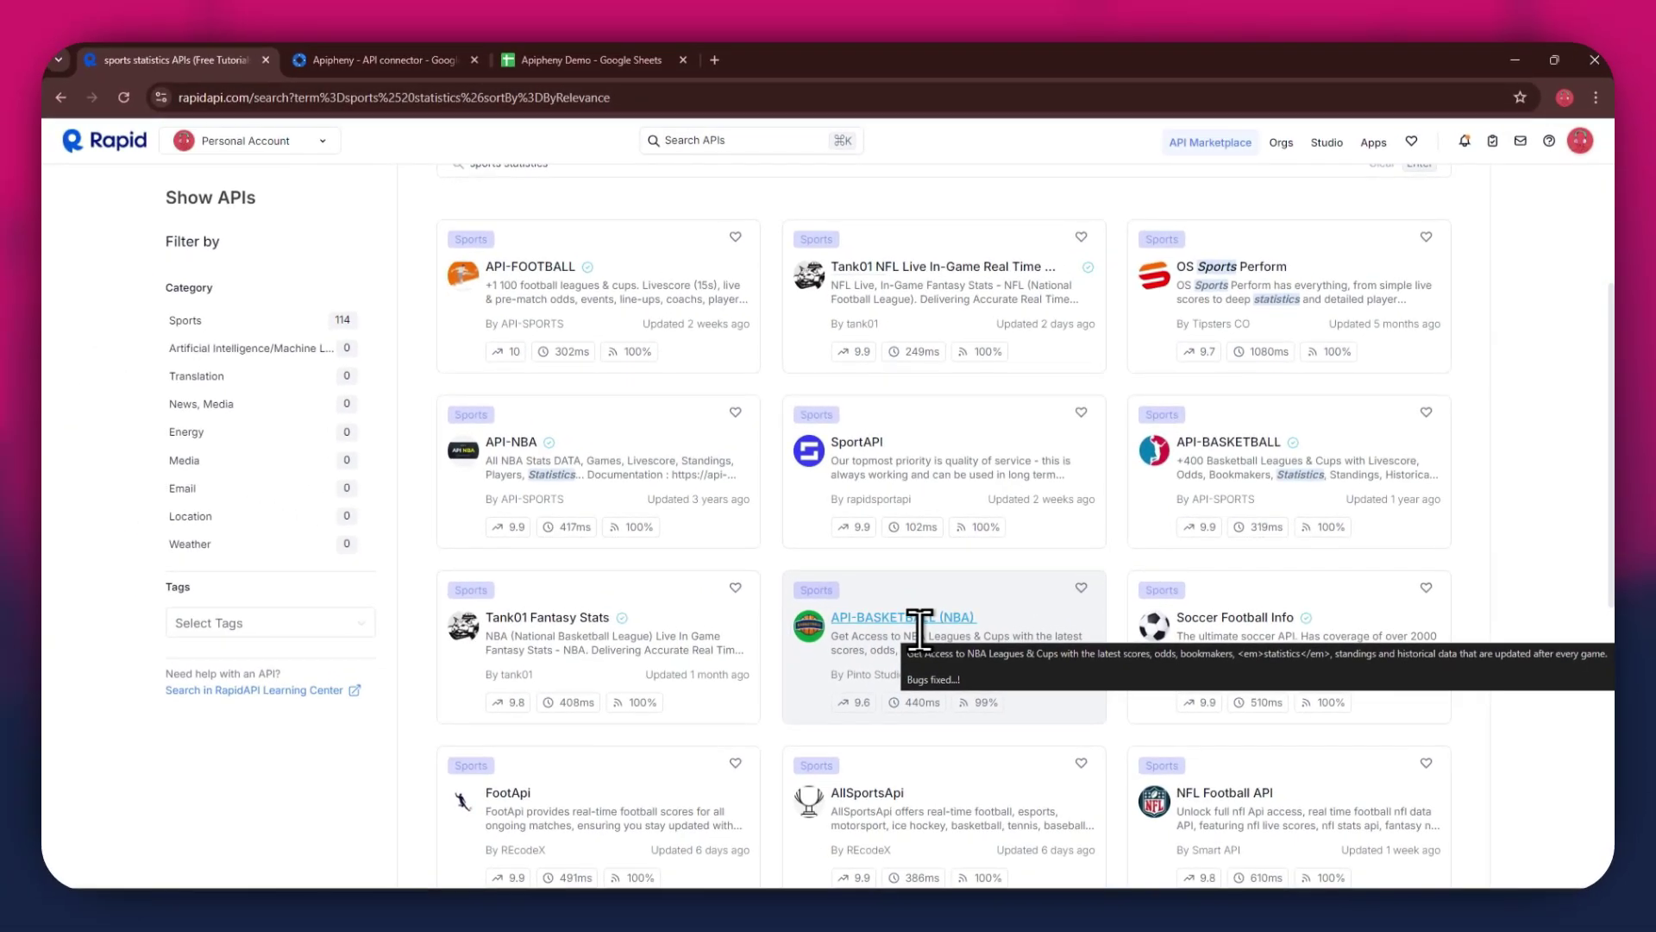
- Open the SportAPI listing in a new browser tab
right_click(860, 448)
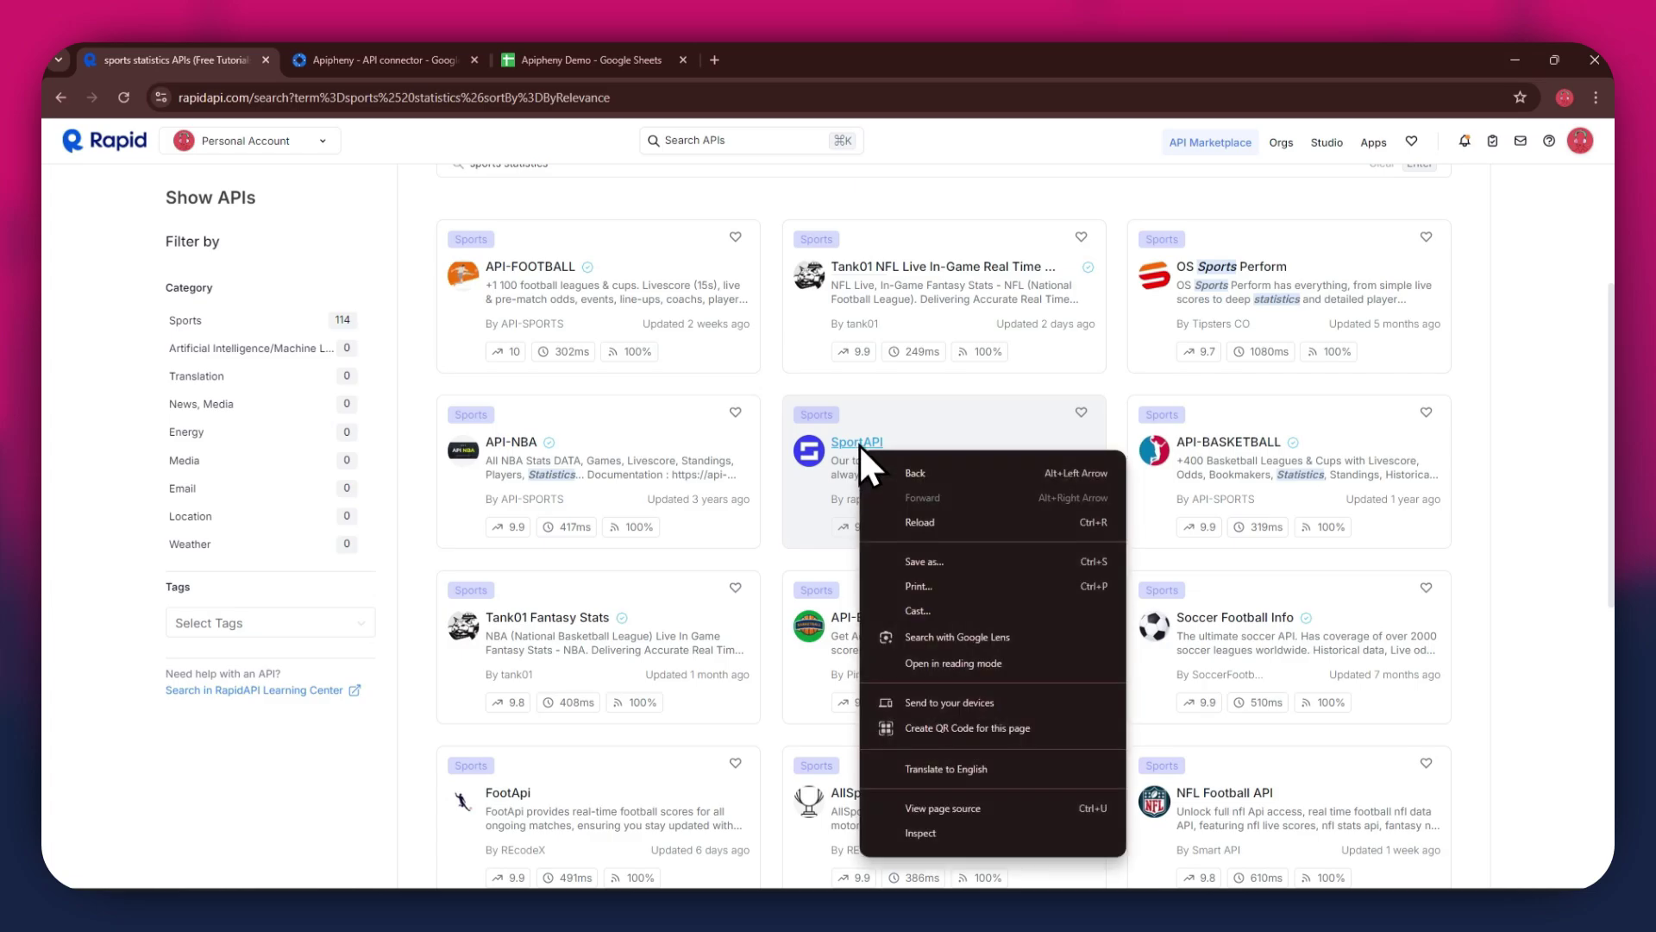
left_click(875, 458)
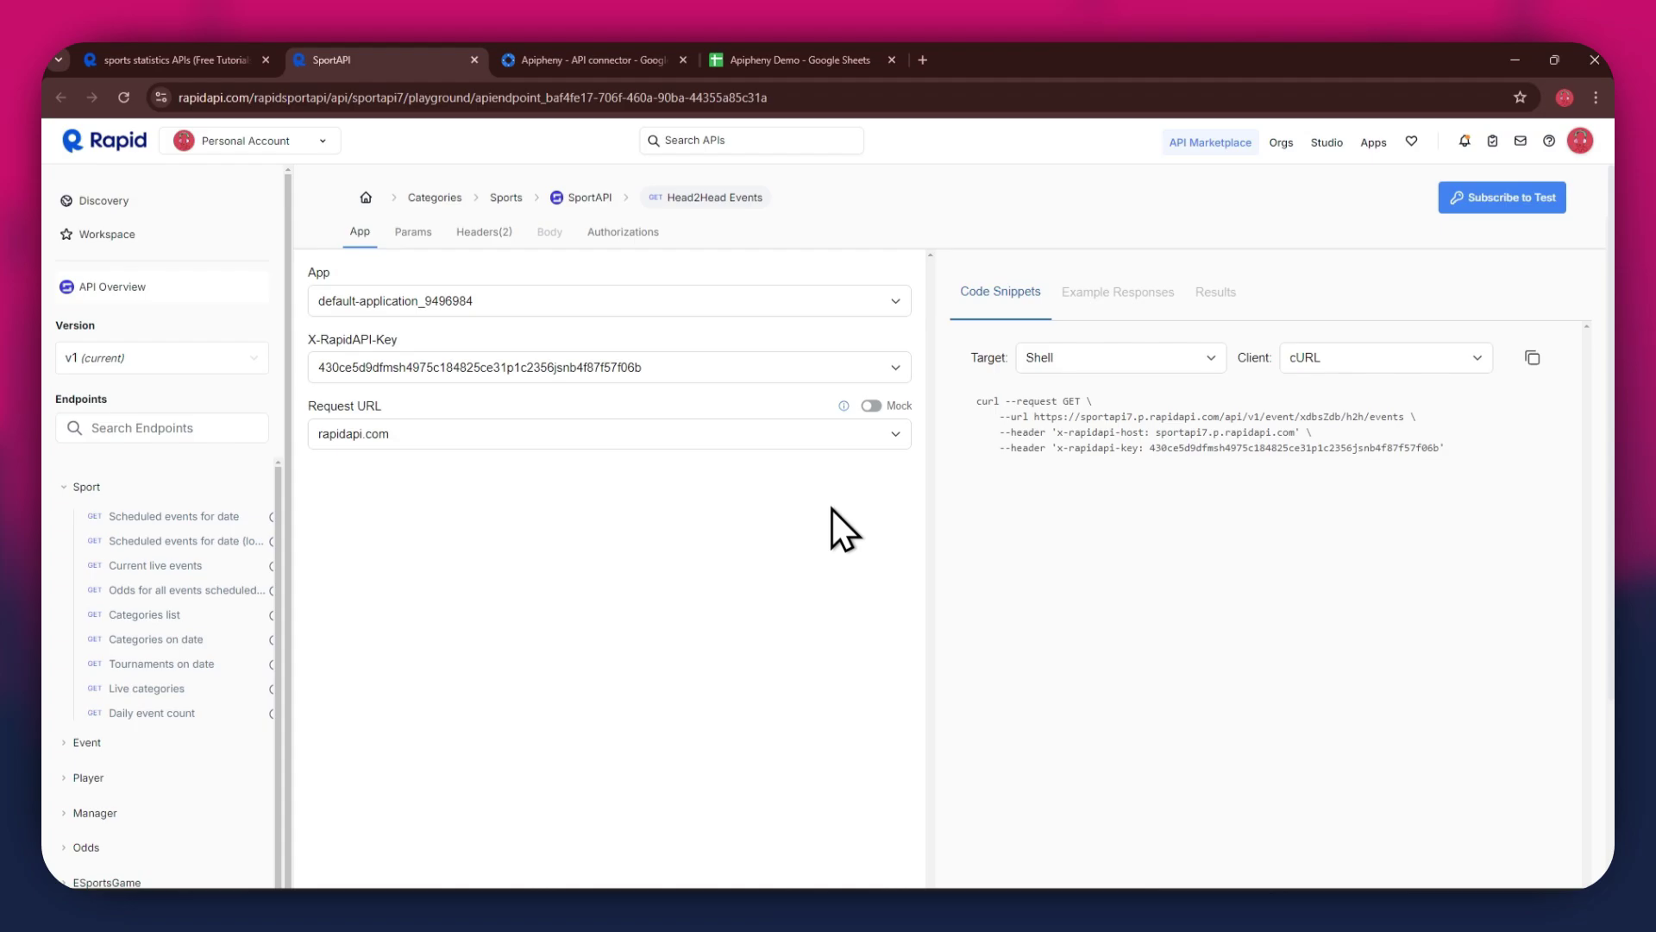
- Subscribe to SportAPI's free Basic plan ($0, 50 requests a month)
left_click(1482, 226)
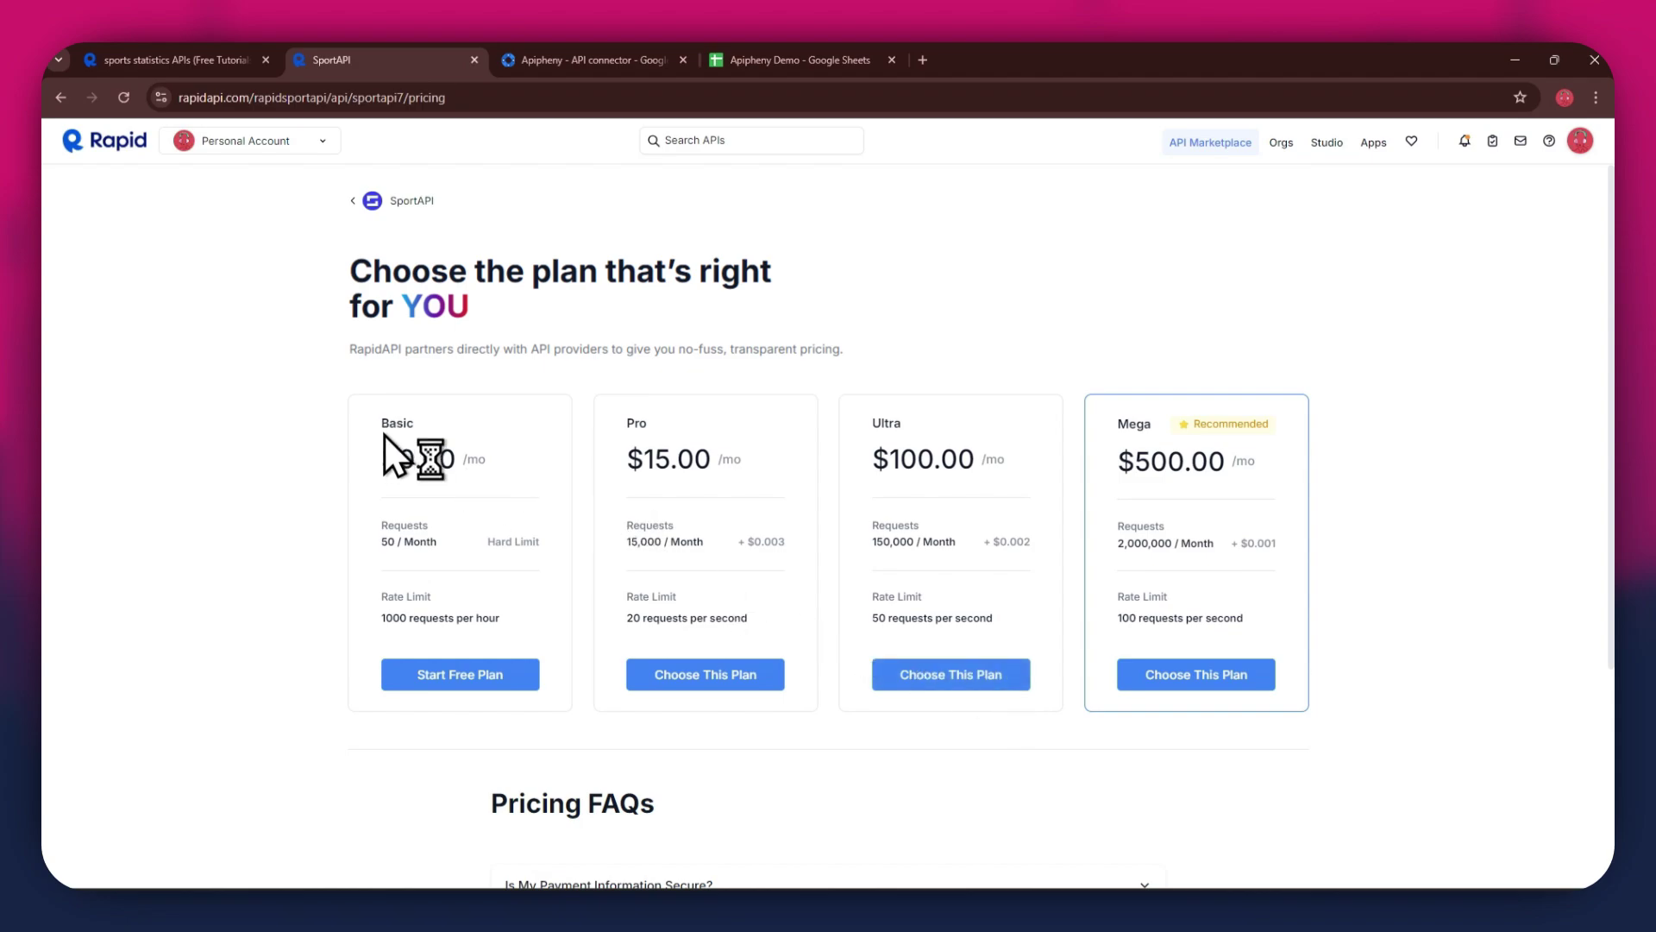
left_click_drag(385, 425, 406, 422)
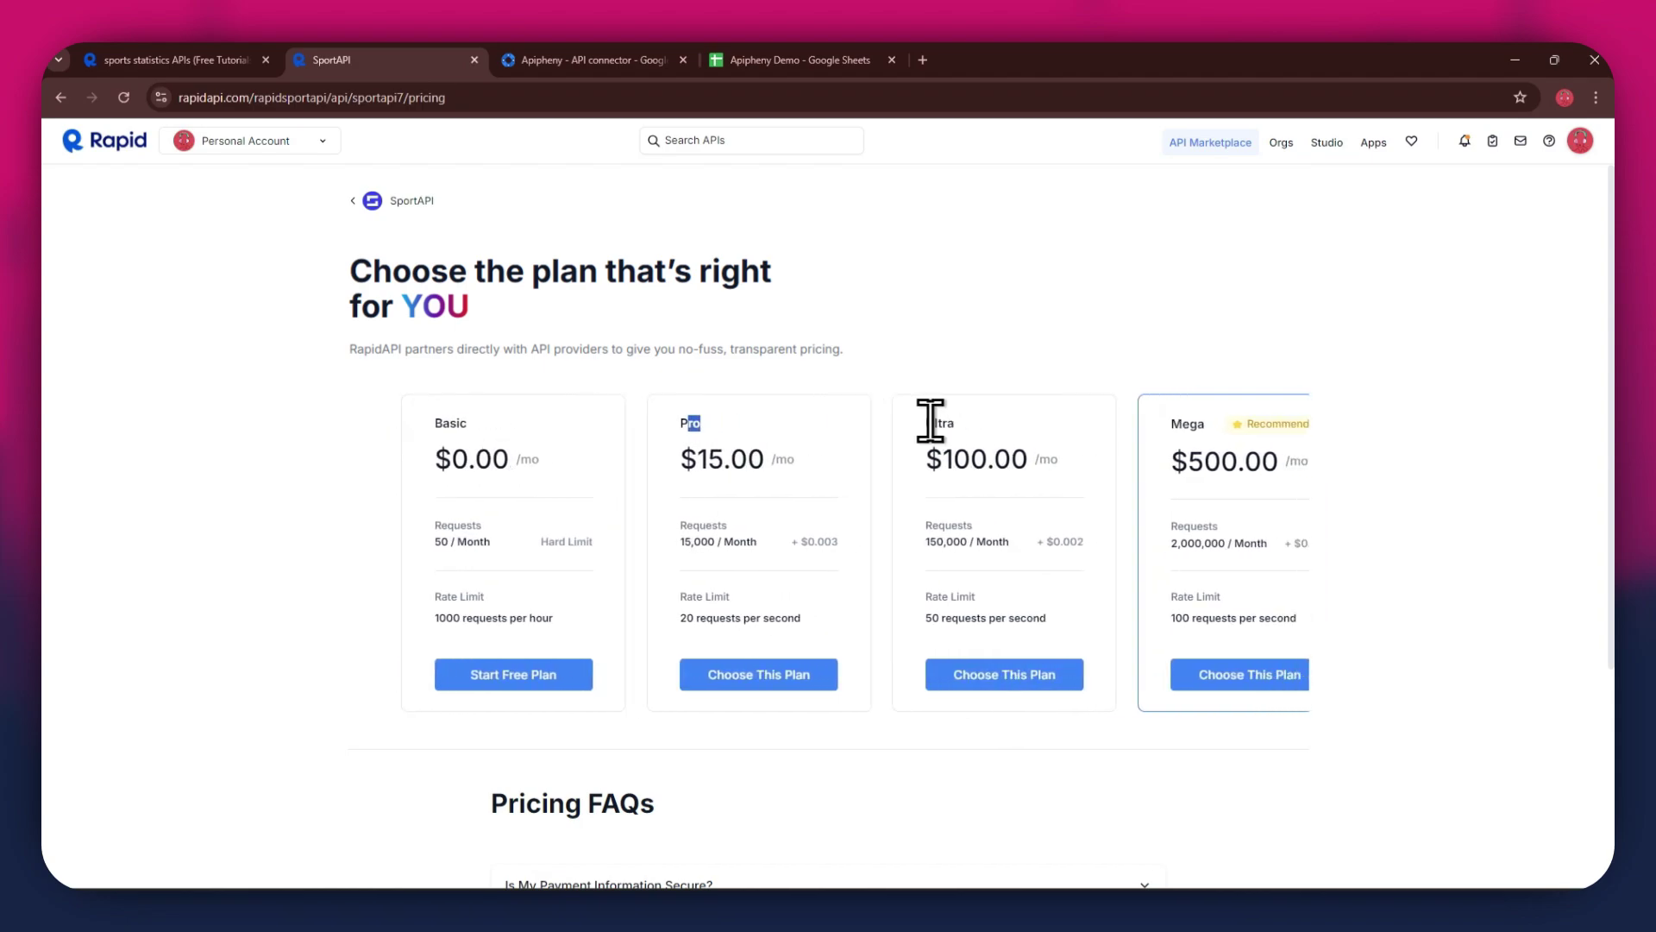
left_click_drag(953, 424, 880, 423)
left_click(1122, 426)
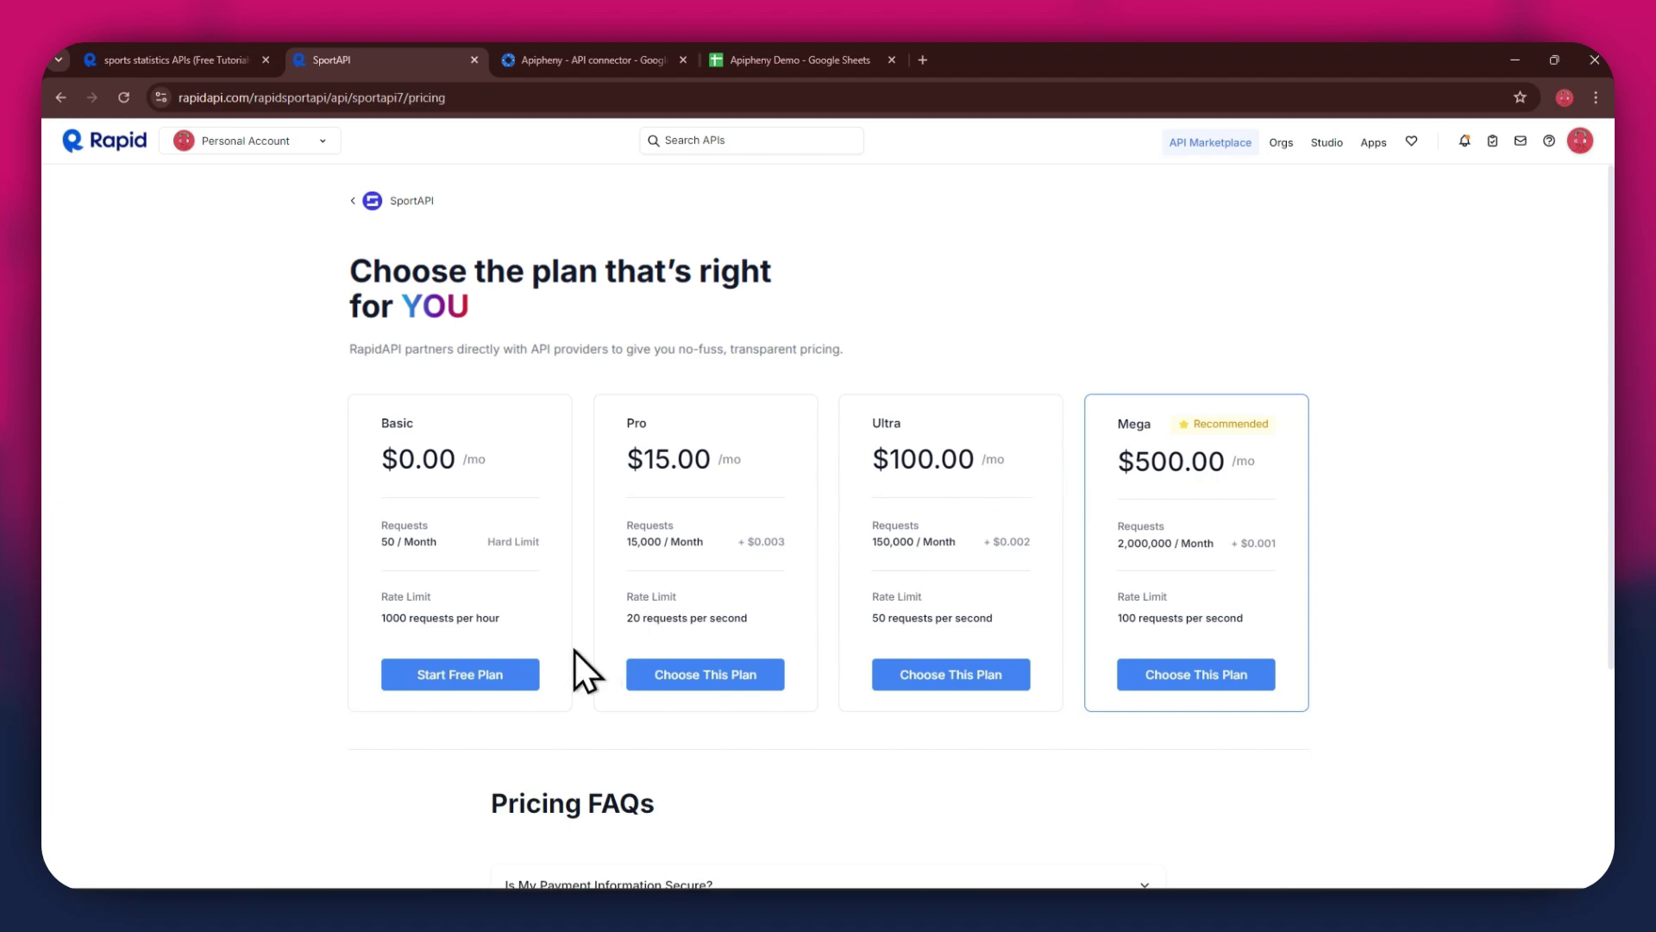
left_click(463, 676)
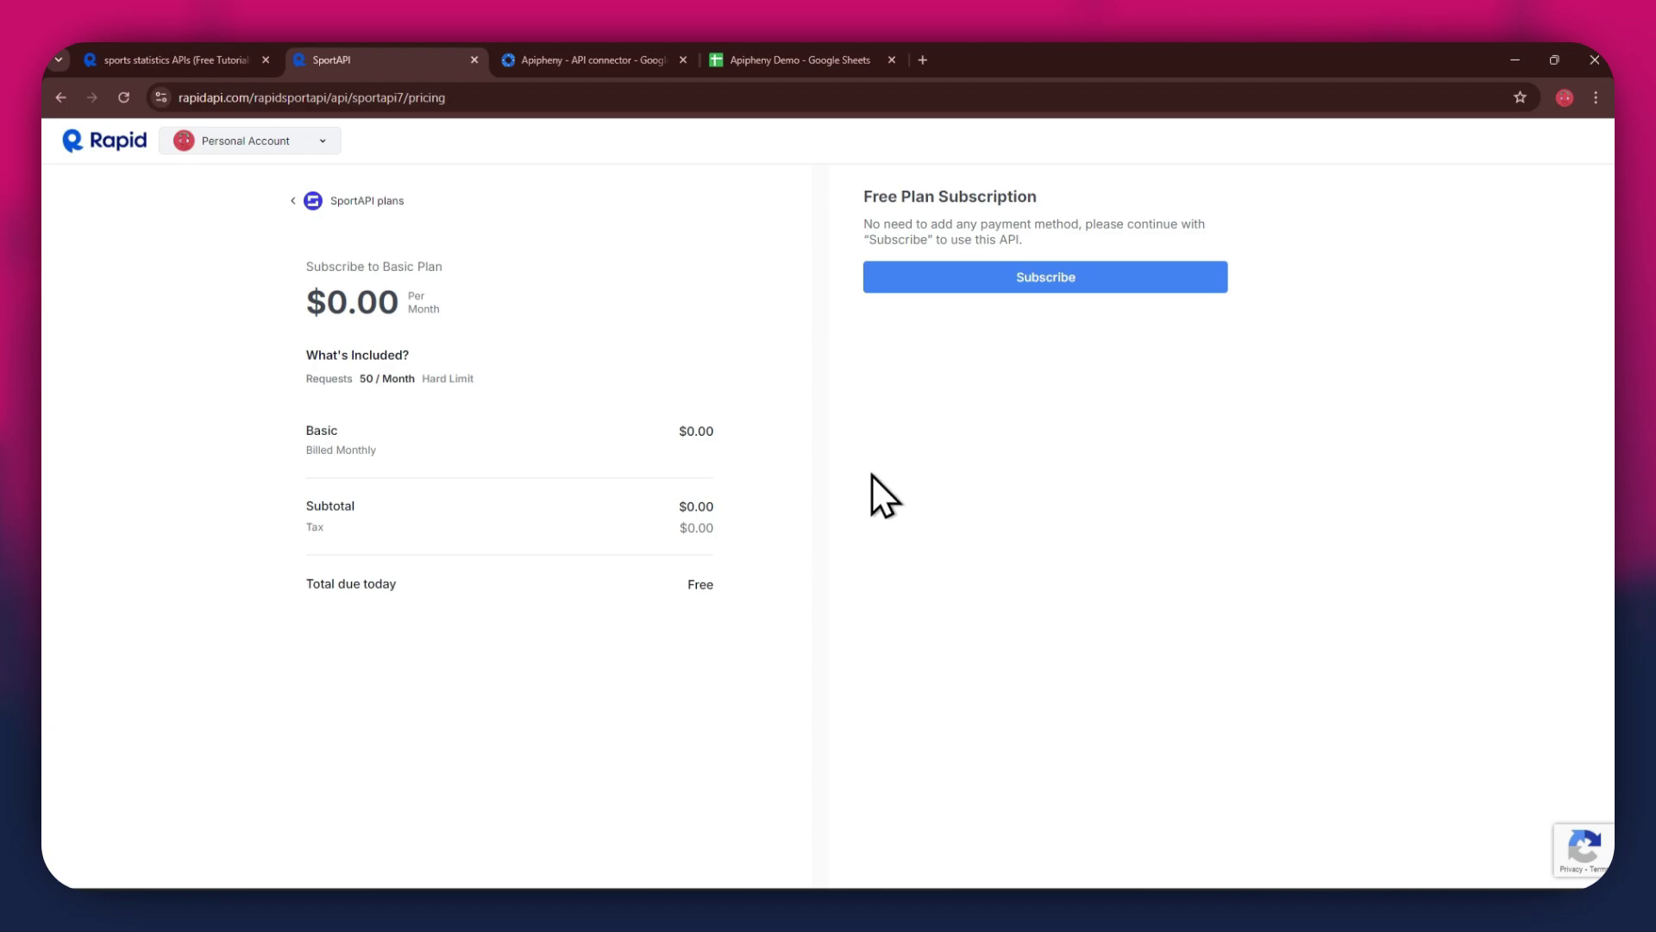
left_click(1047, 276)
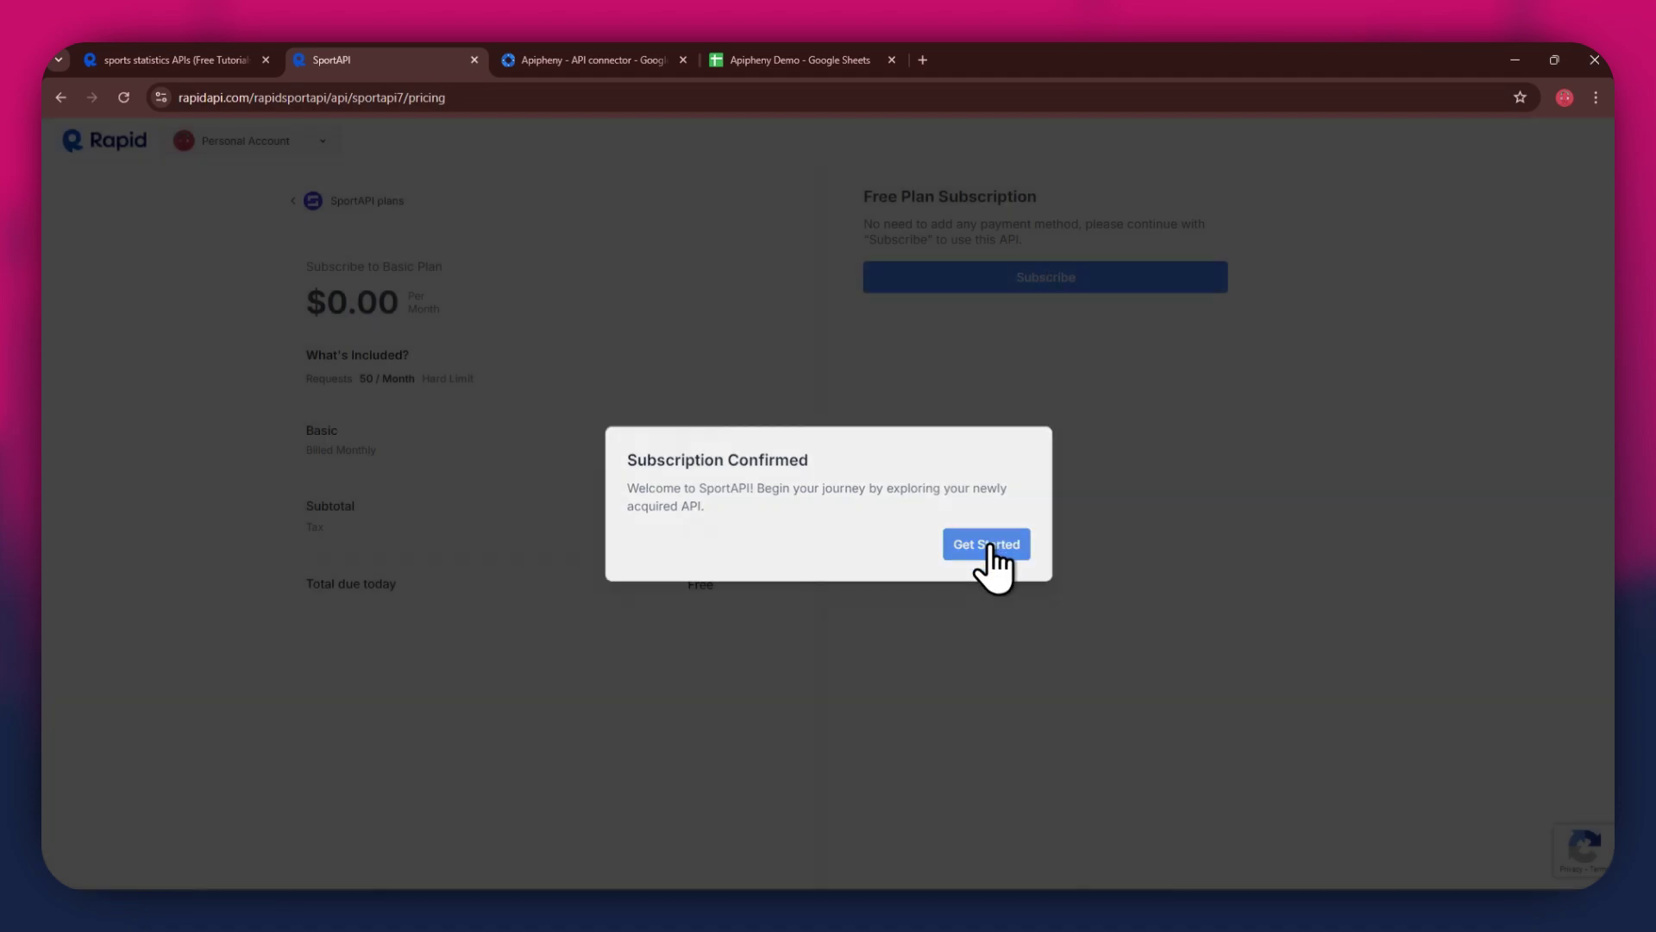
- Dismiss the subscription confirmation and open the Tournaments on date endpoint under Sport
left_click(990, 547)
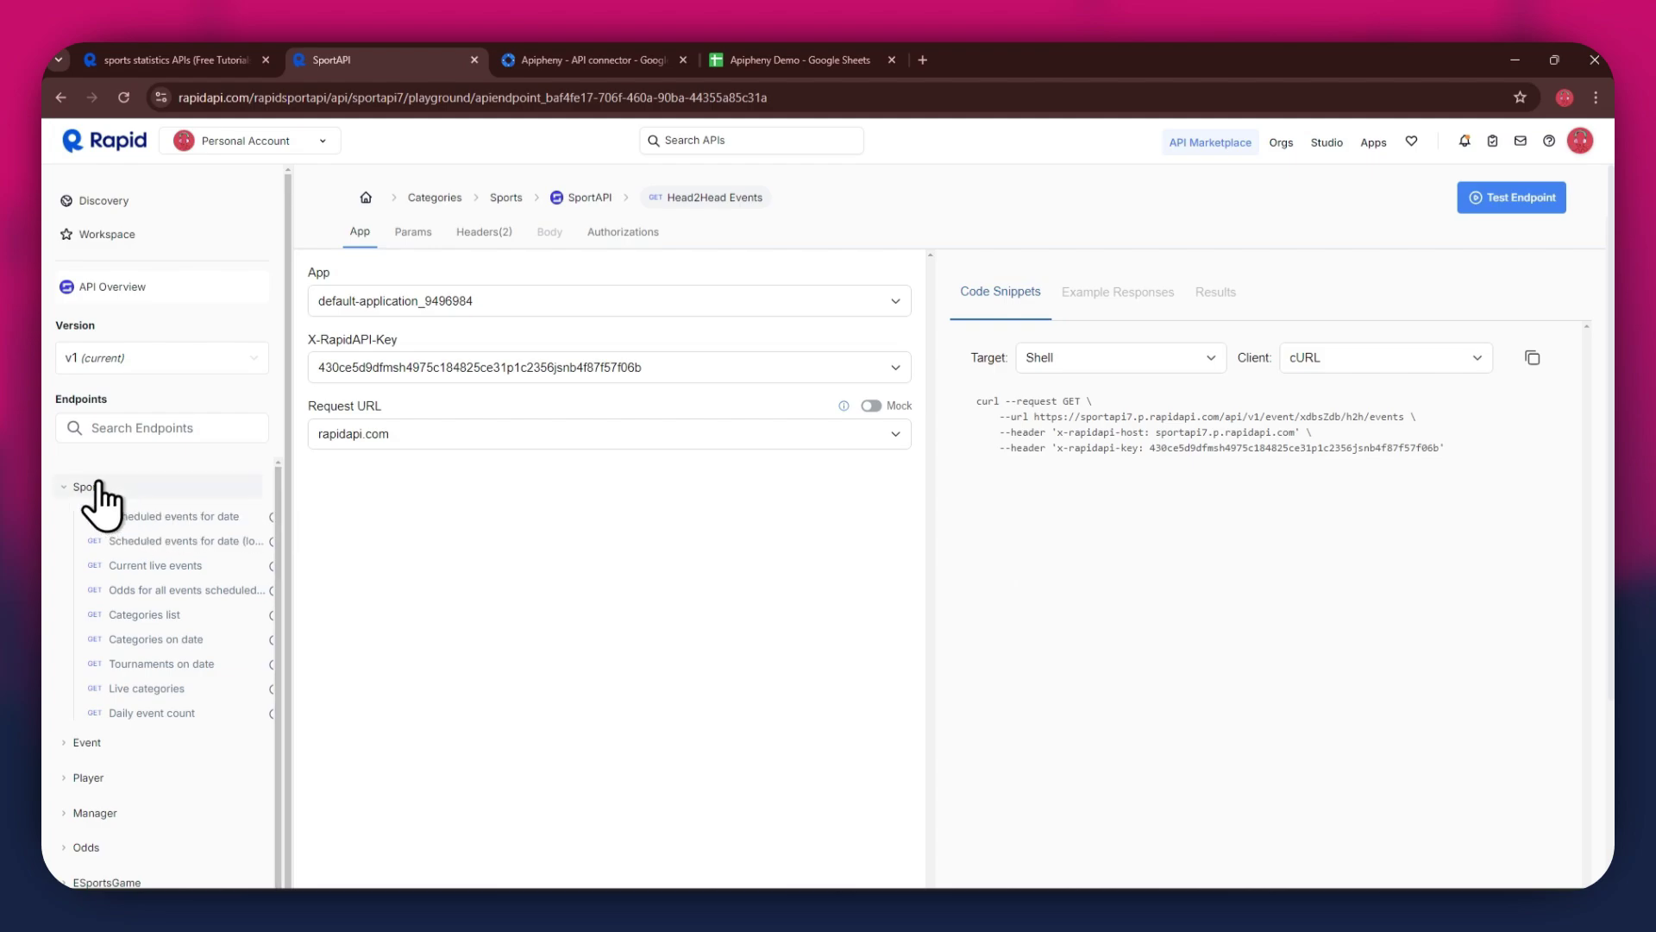
left_click_drag(59, 400, 91, 399)
left_click(98, 397)
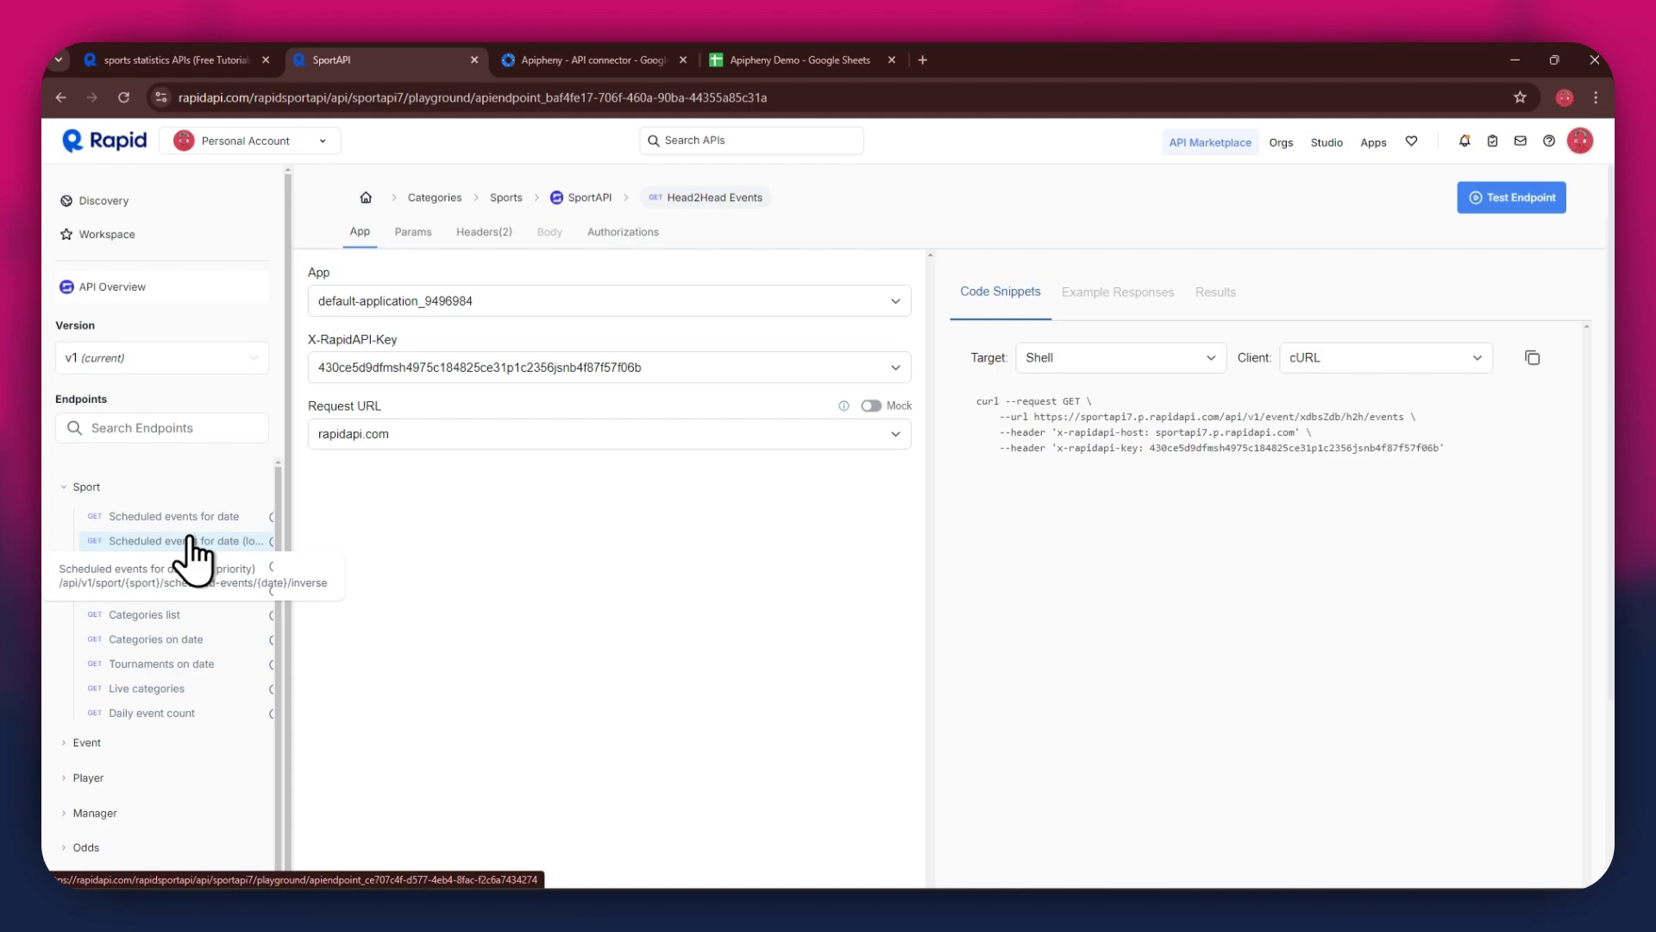
left_click(195, 662)
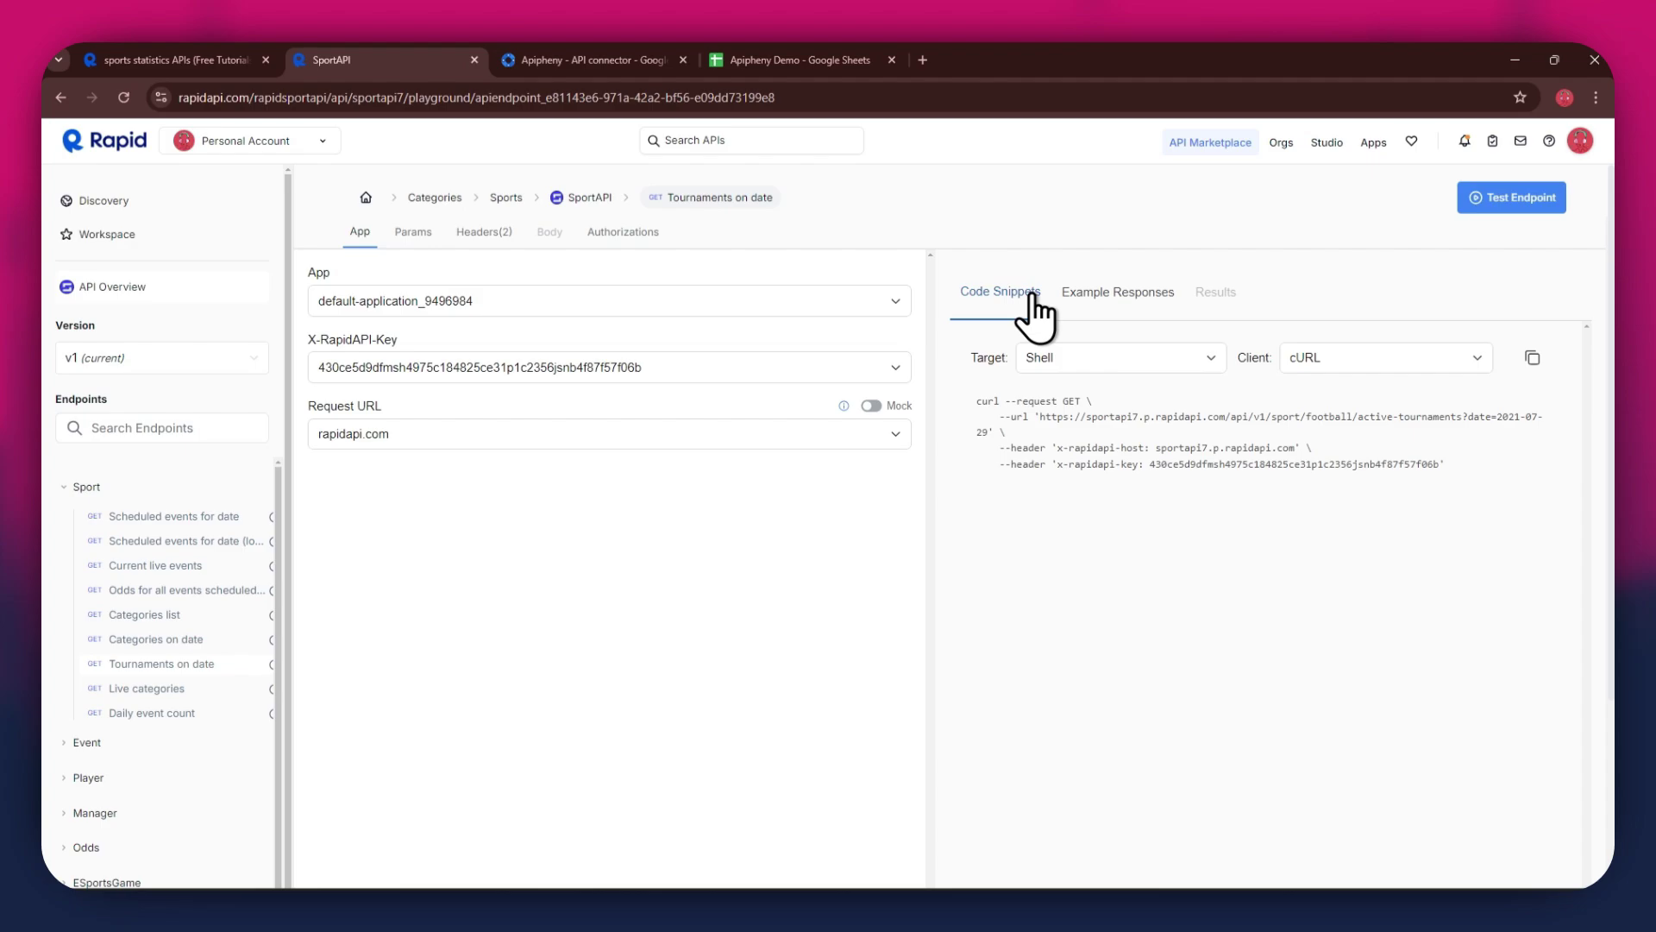
- Keep the code snippet set to Shell target with the cURL client
left_click(1085, 362)
left_click(1081, 528)
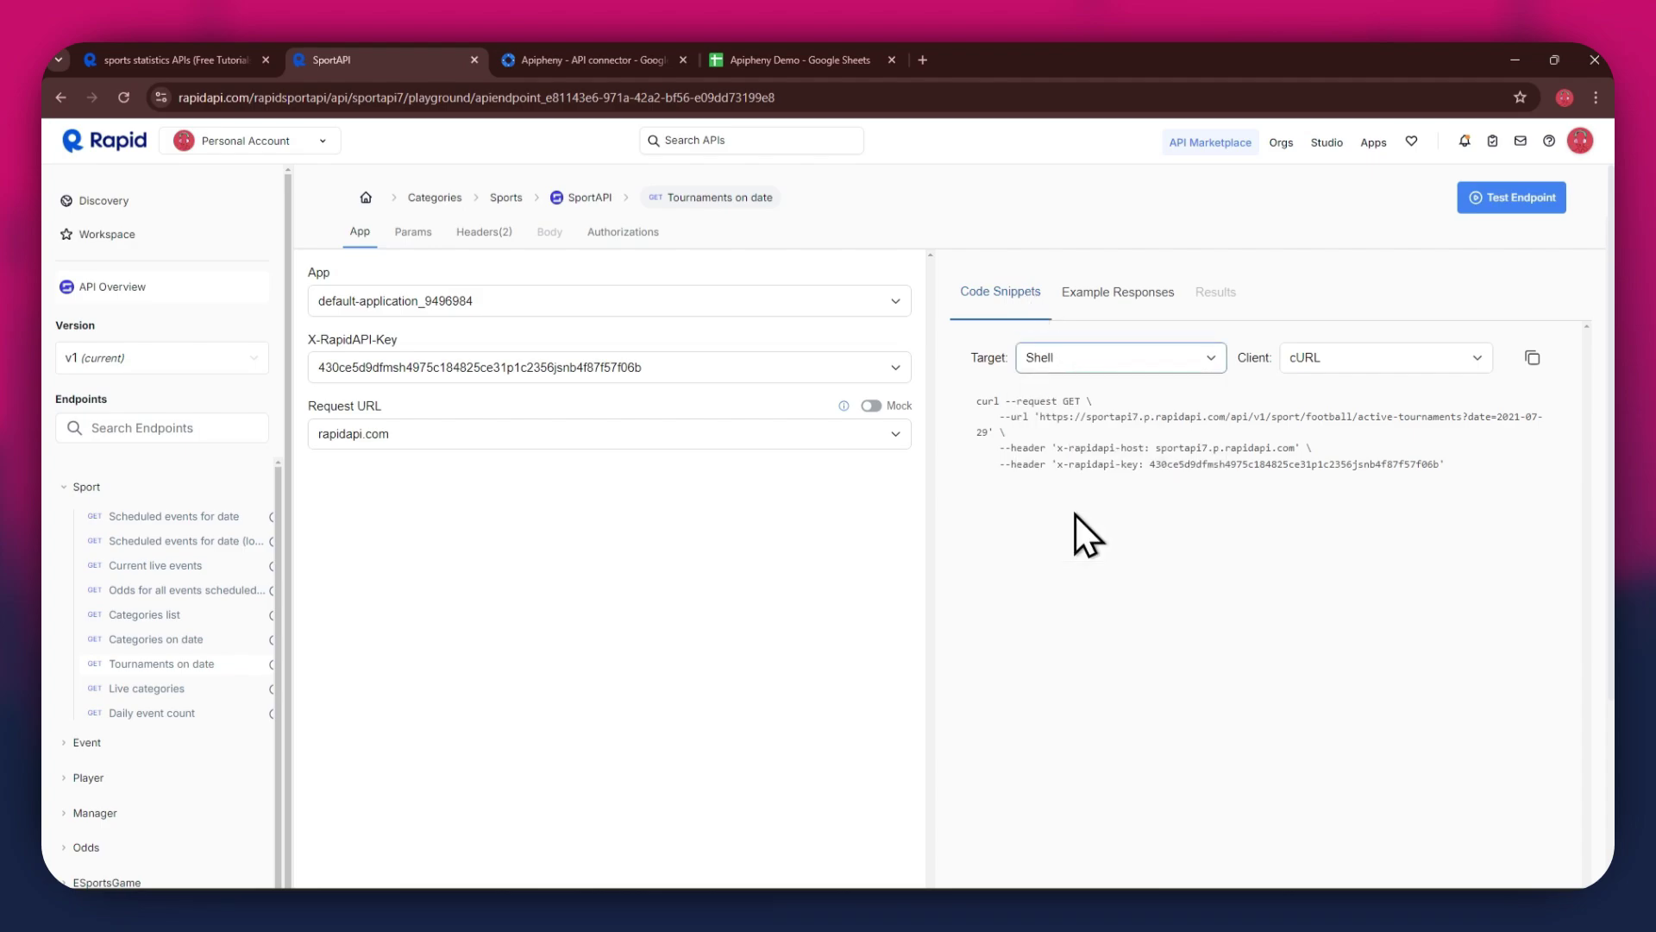
left_click(1323, 363)
left_click(1333, 402)
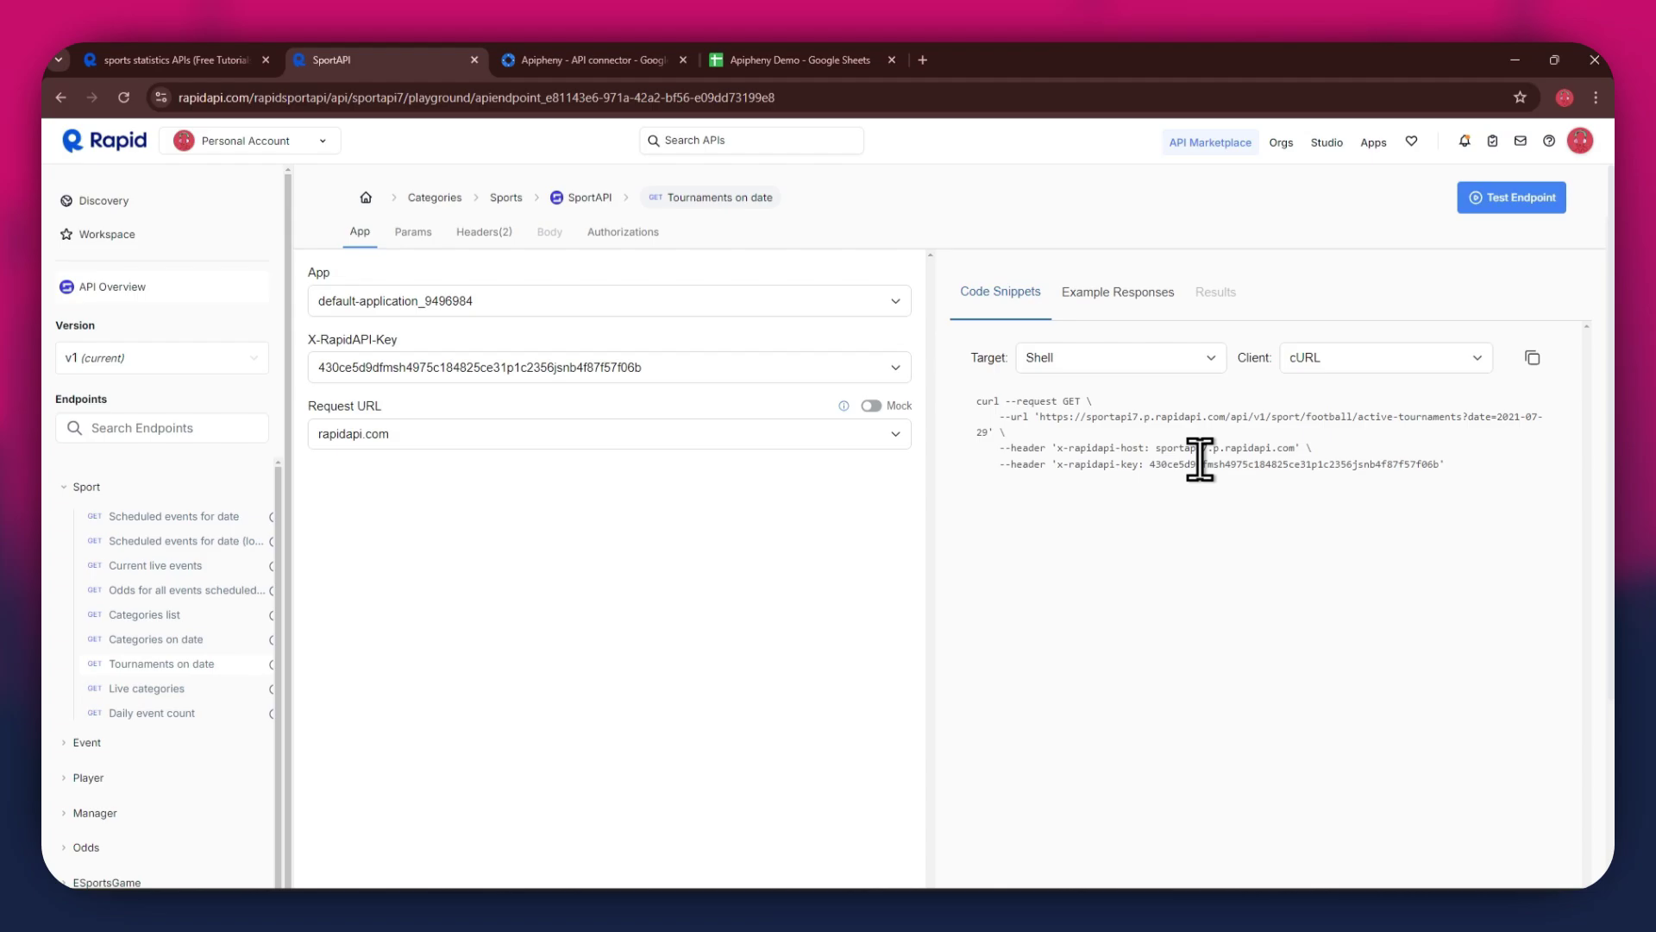
- Confirm Apipheny is installed in the Marketplace, then bring up the Apipheny Demo spreadsheet
left_click(587, 60)
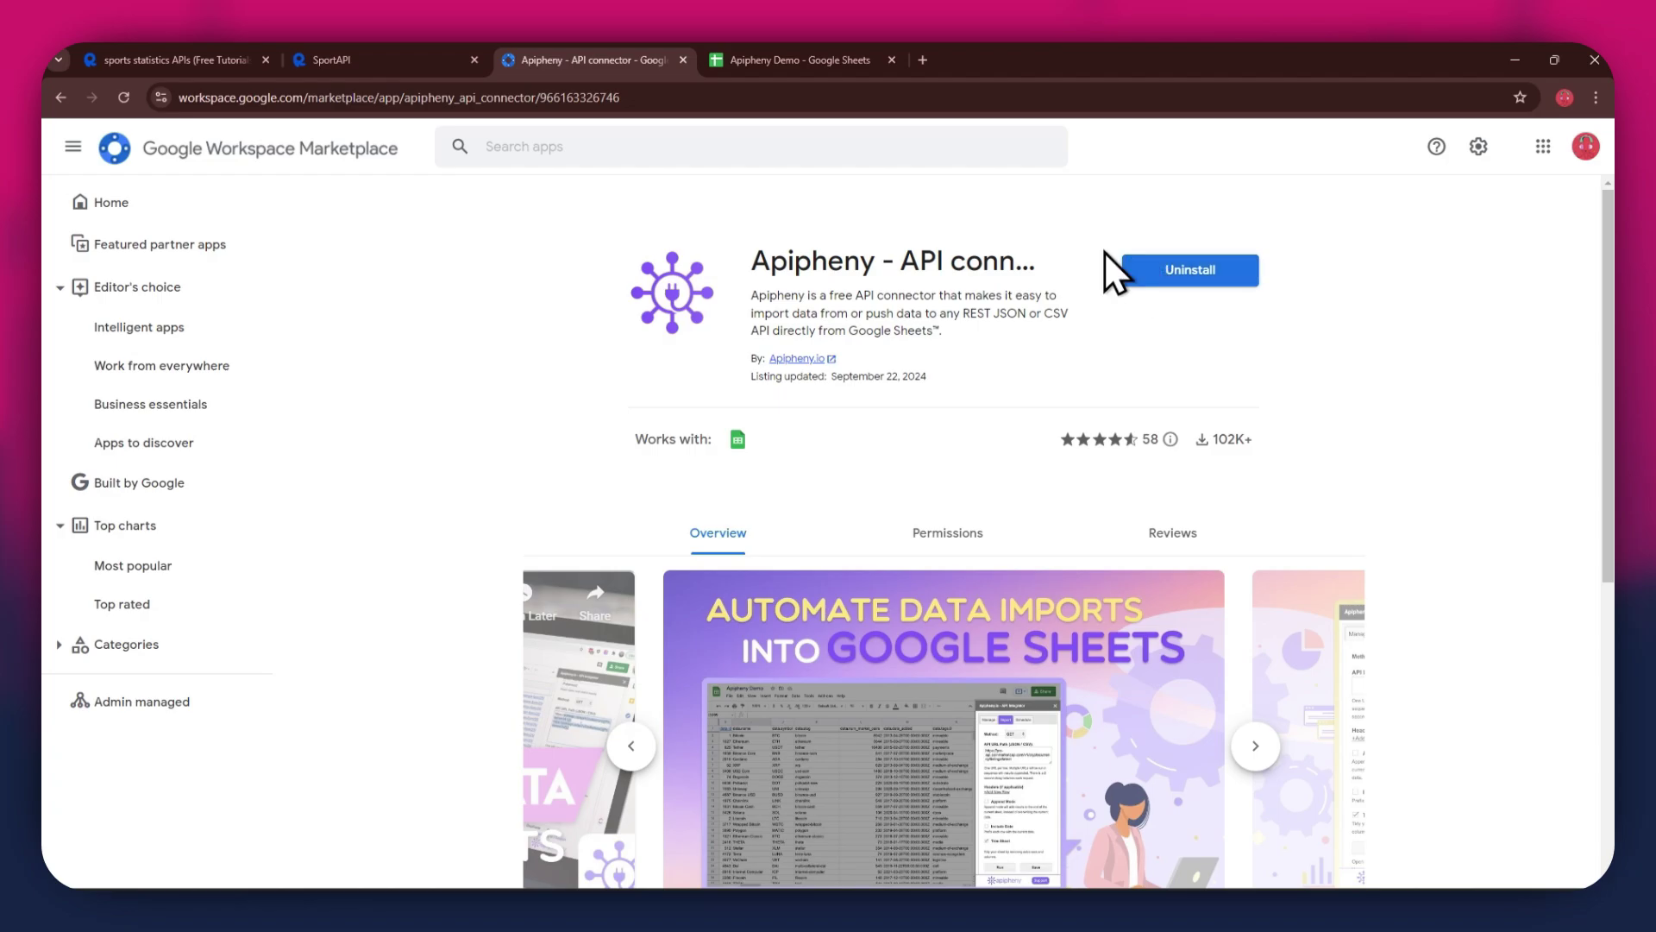
left_click(768, 59)
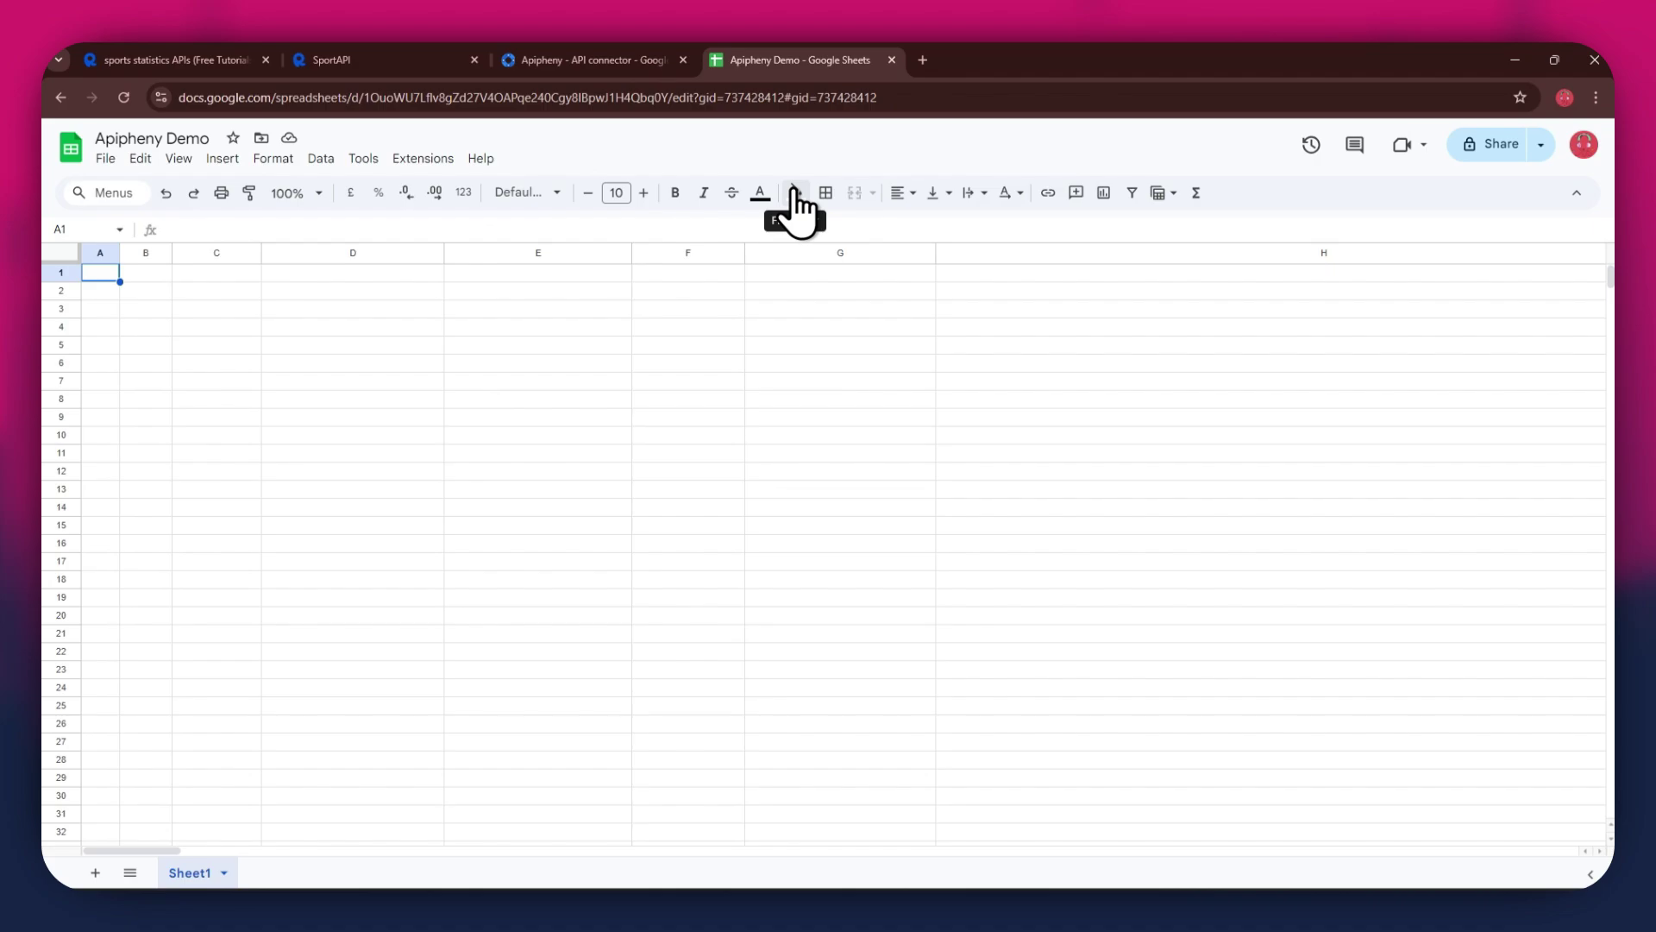
- Launch Apipheny's Import API panel from the Extensions menu
left_click(421, 159)
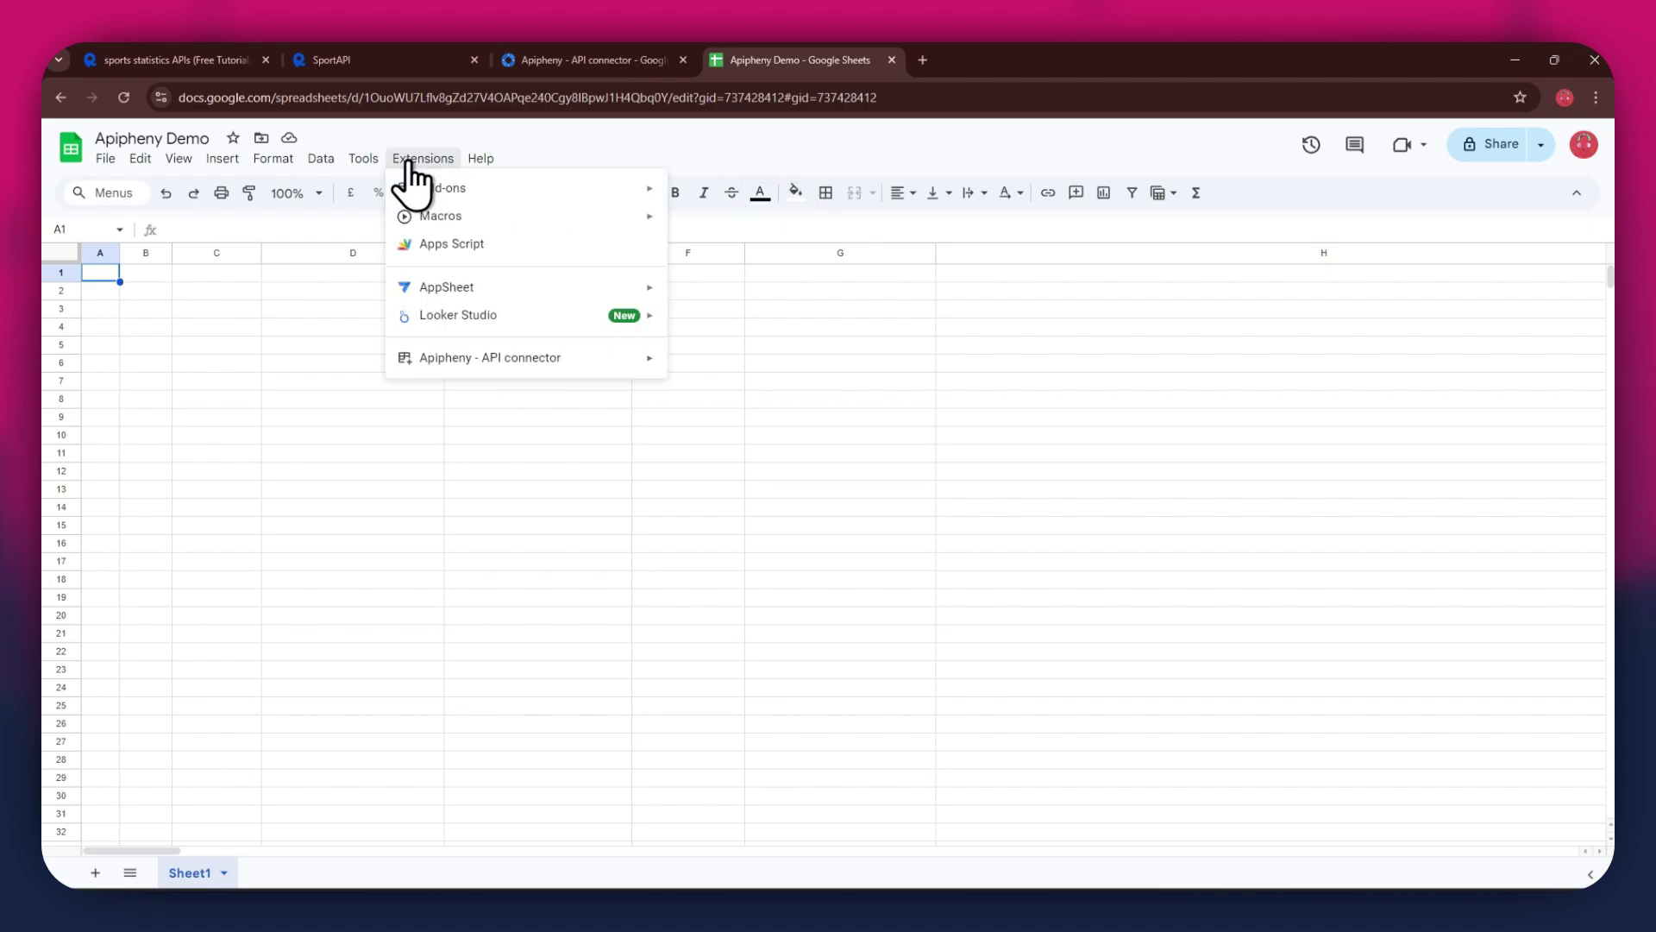
mouse_move(492, 357)
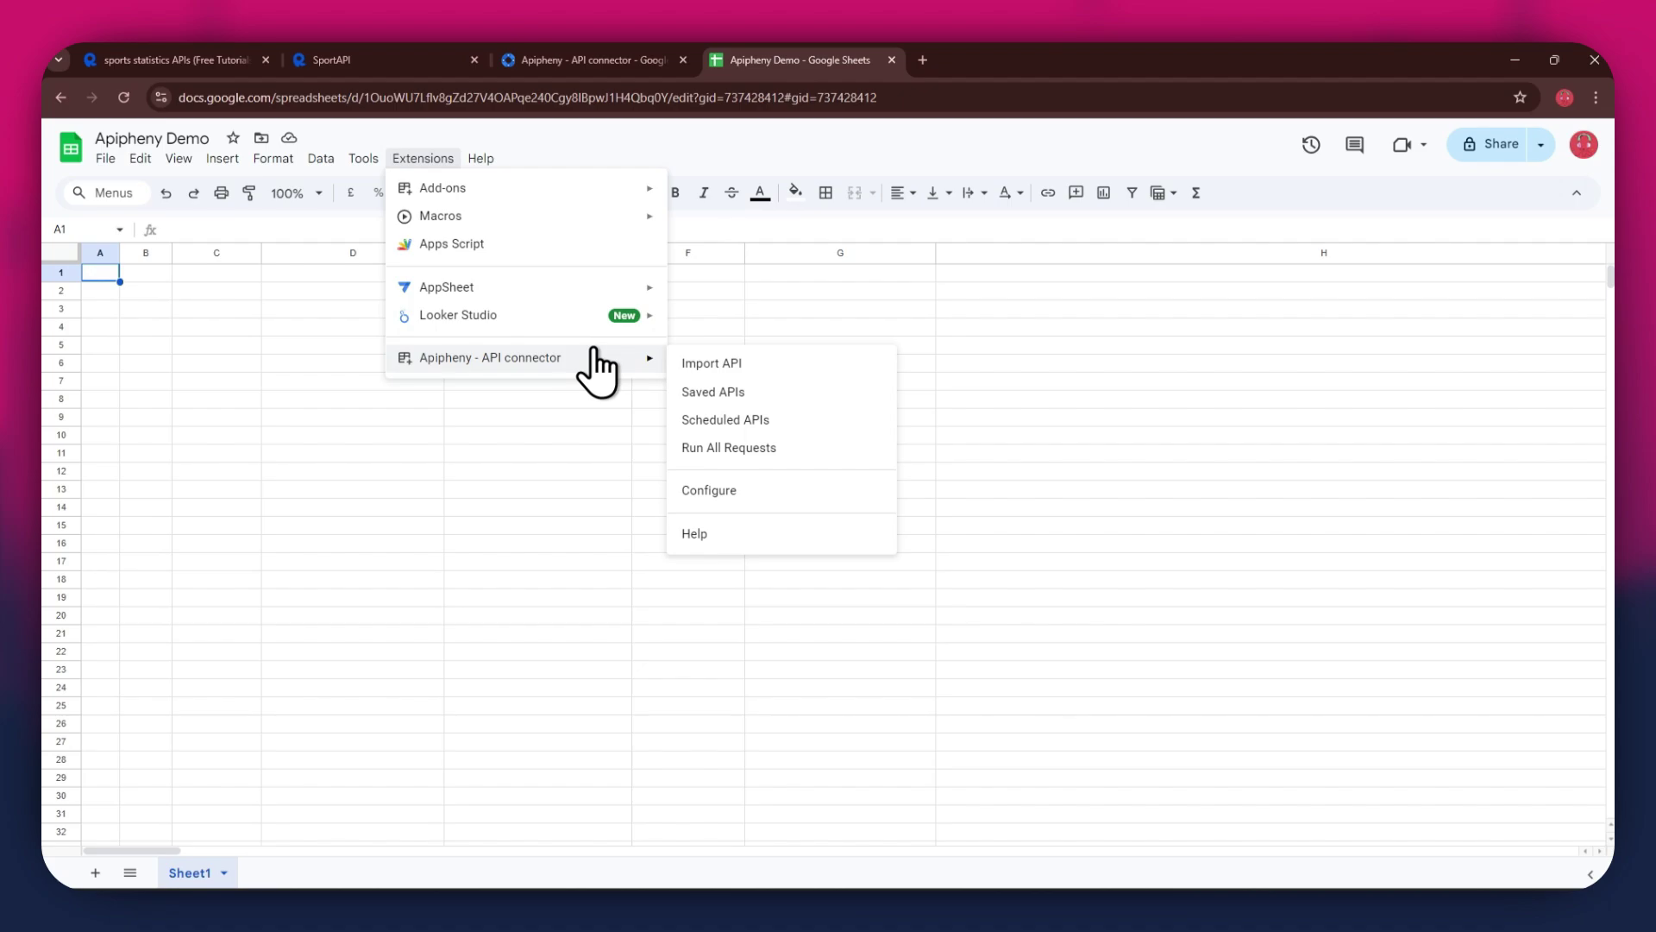
left_click(793, 363)
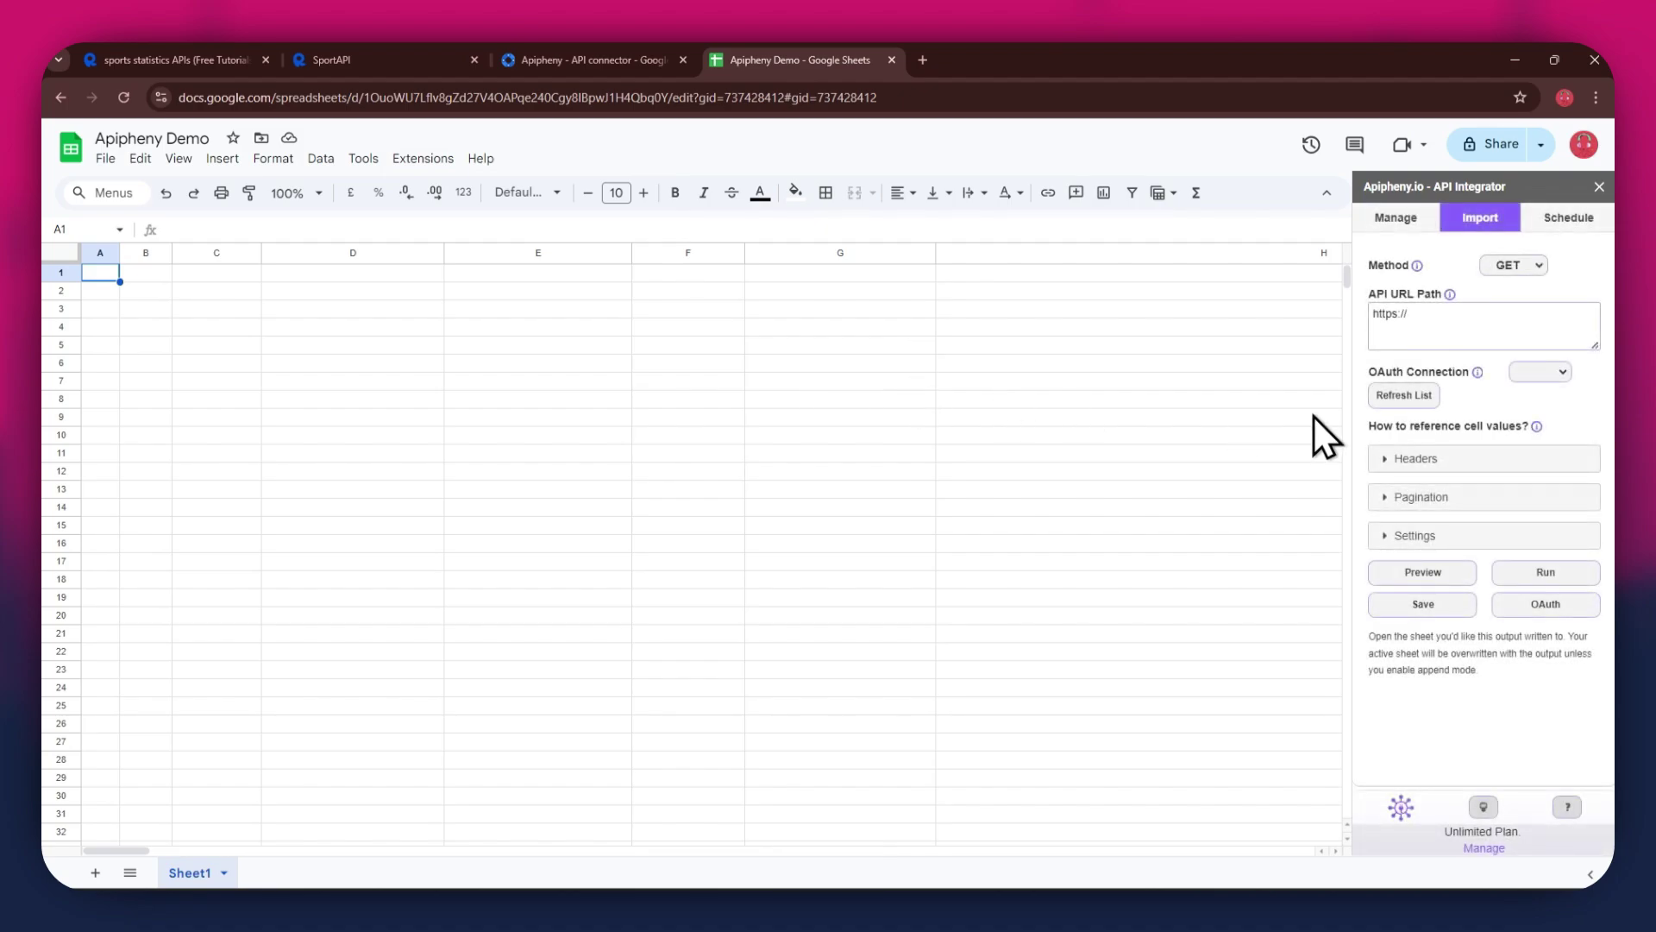
- Paste the SportAPI tournaments URL into Apipheny's API URL Path and add header rows
left_click(1498, 333)
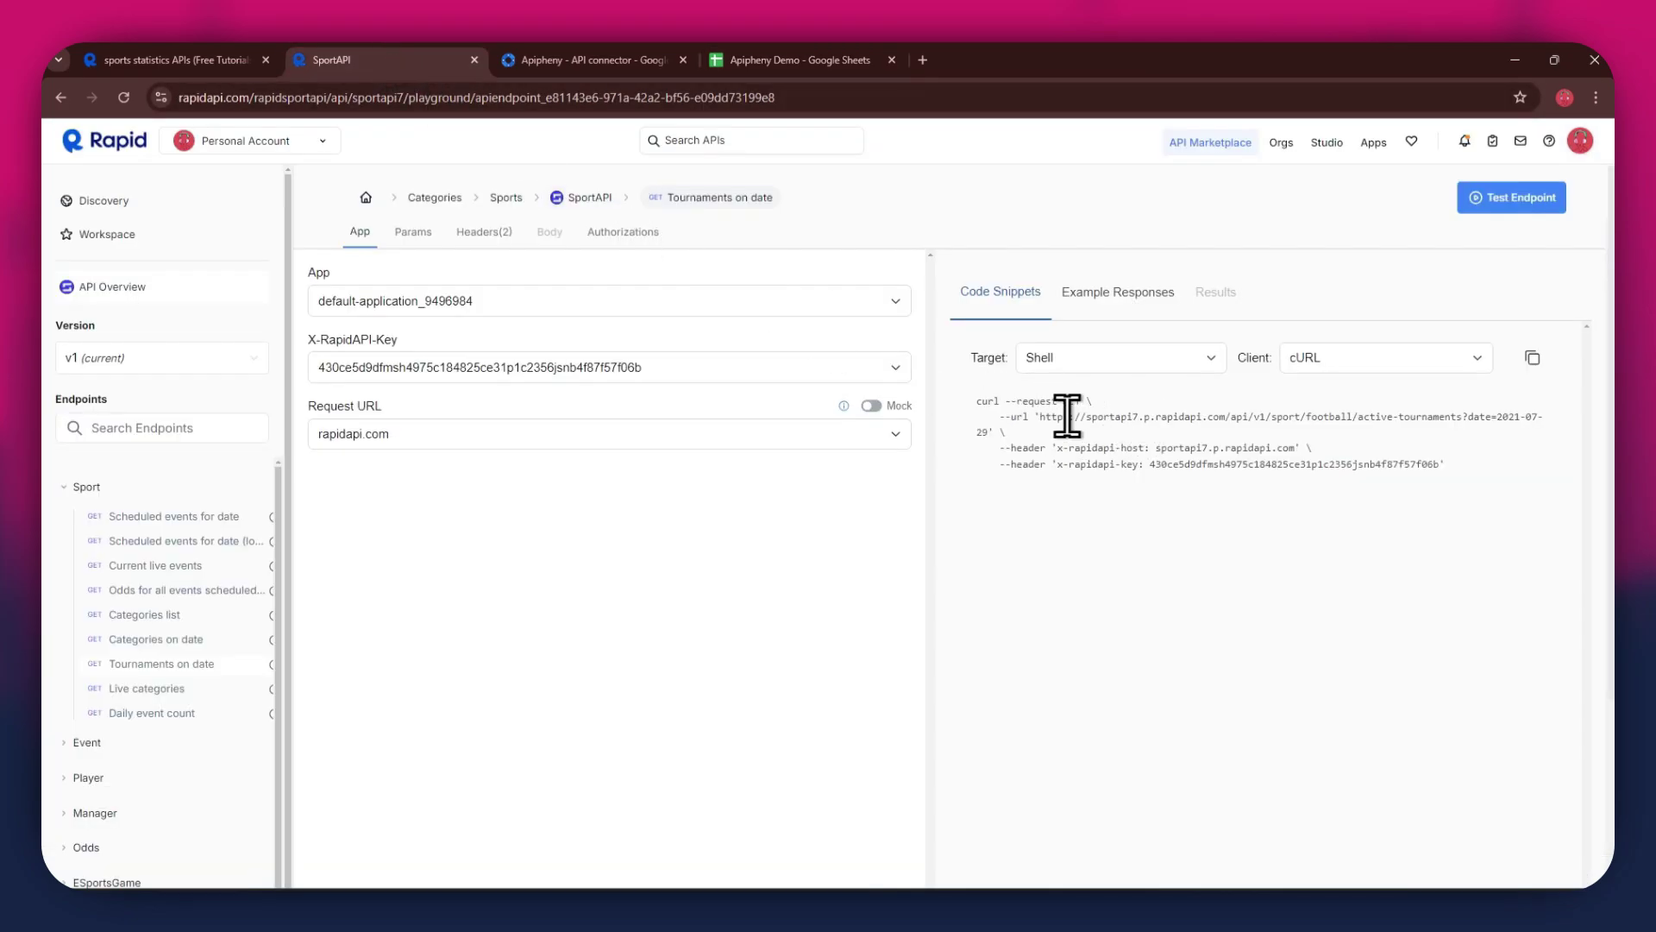
left_click_drag(1040, 417, 986, 436)
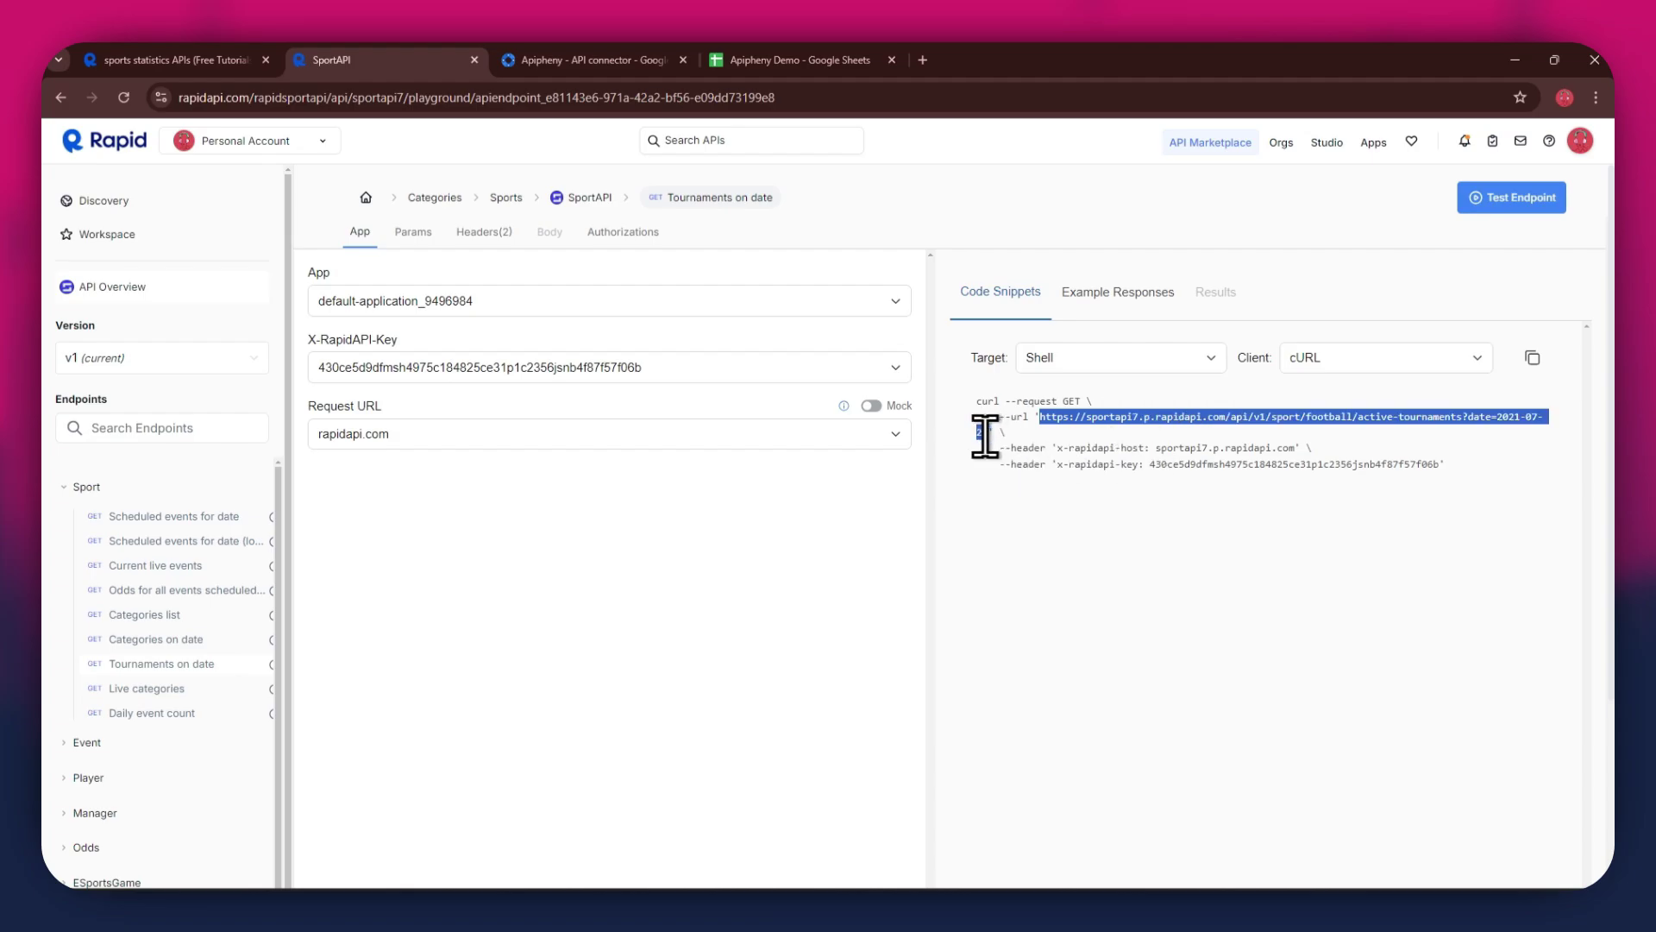
left_click(806, 60)
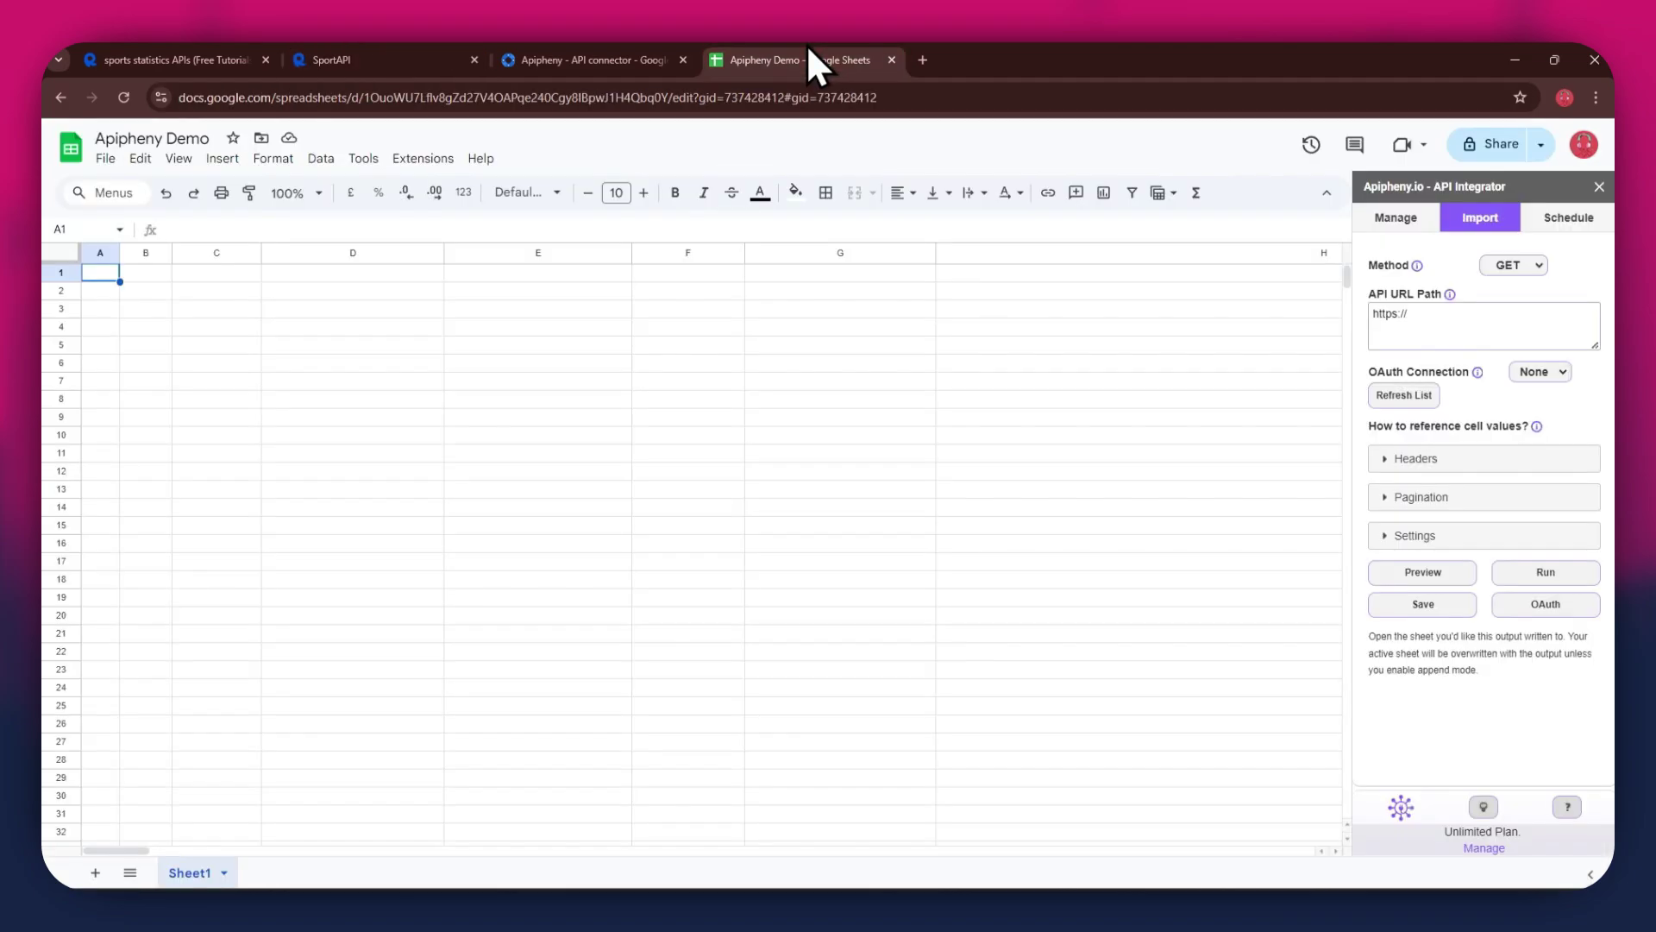
left_click(1431, 329)
key("ctrl+a")
type("https://sportapi7.p.rapidapi.com/api/v1/sport/football/active-tournaments?date=2021-07-29")
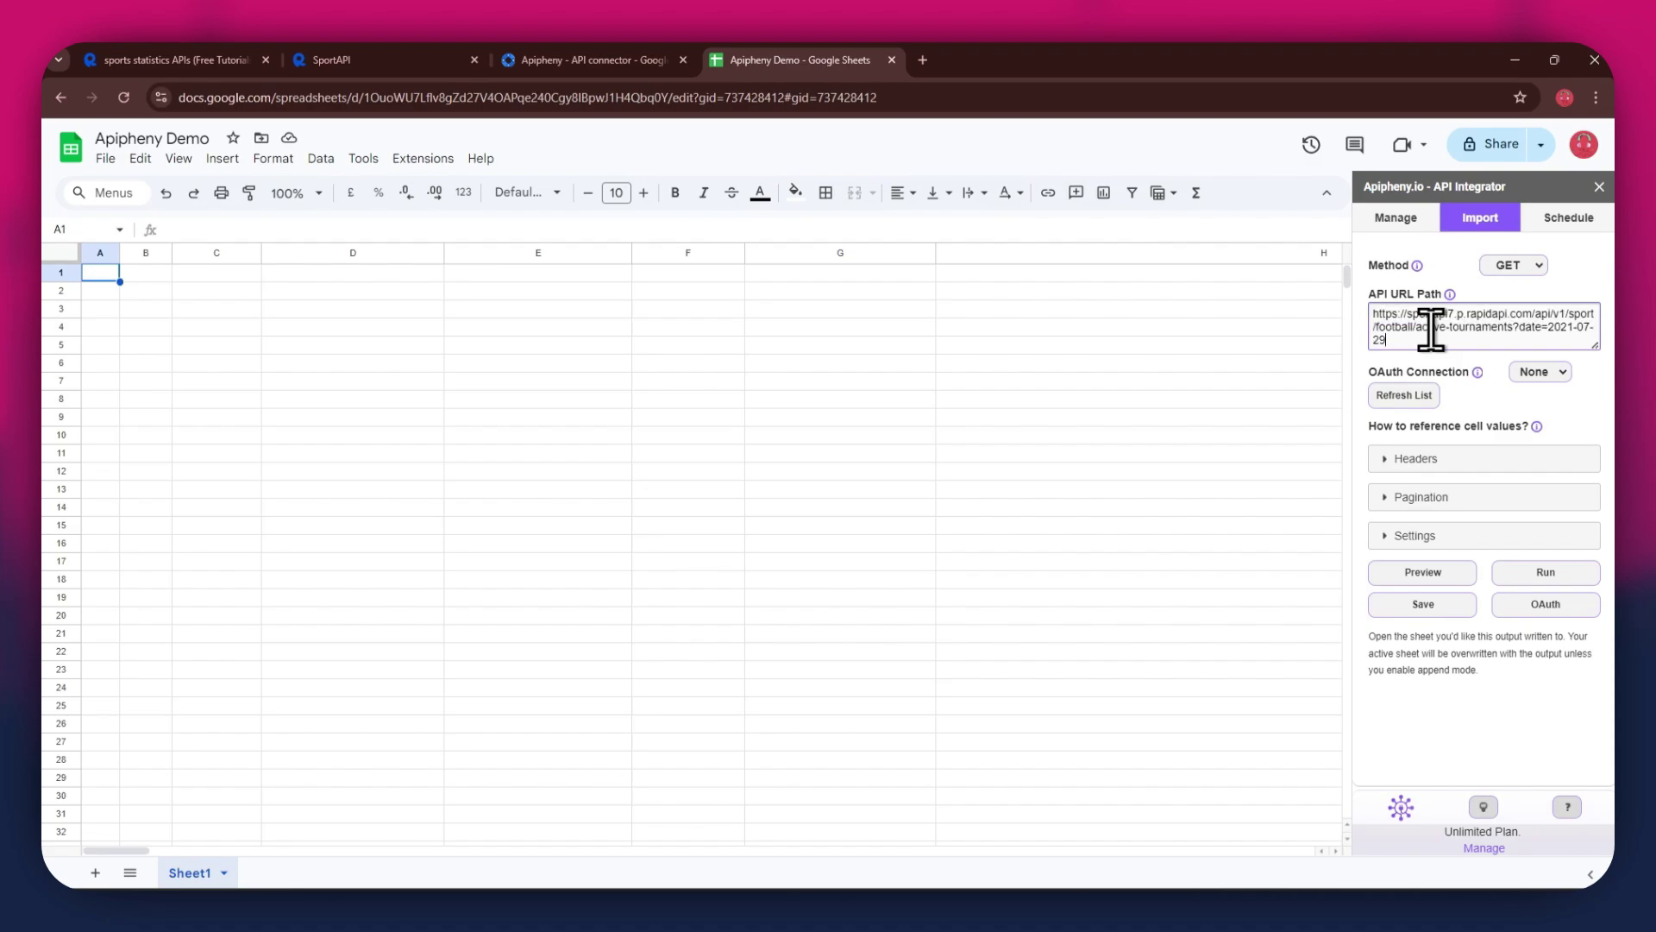
left_click(1399, 459)
left_click(1401, 523)
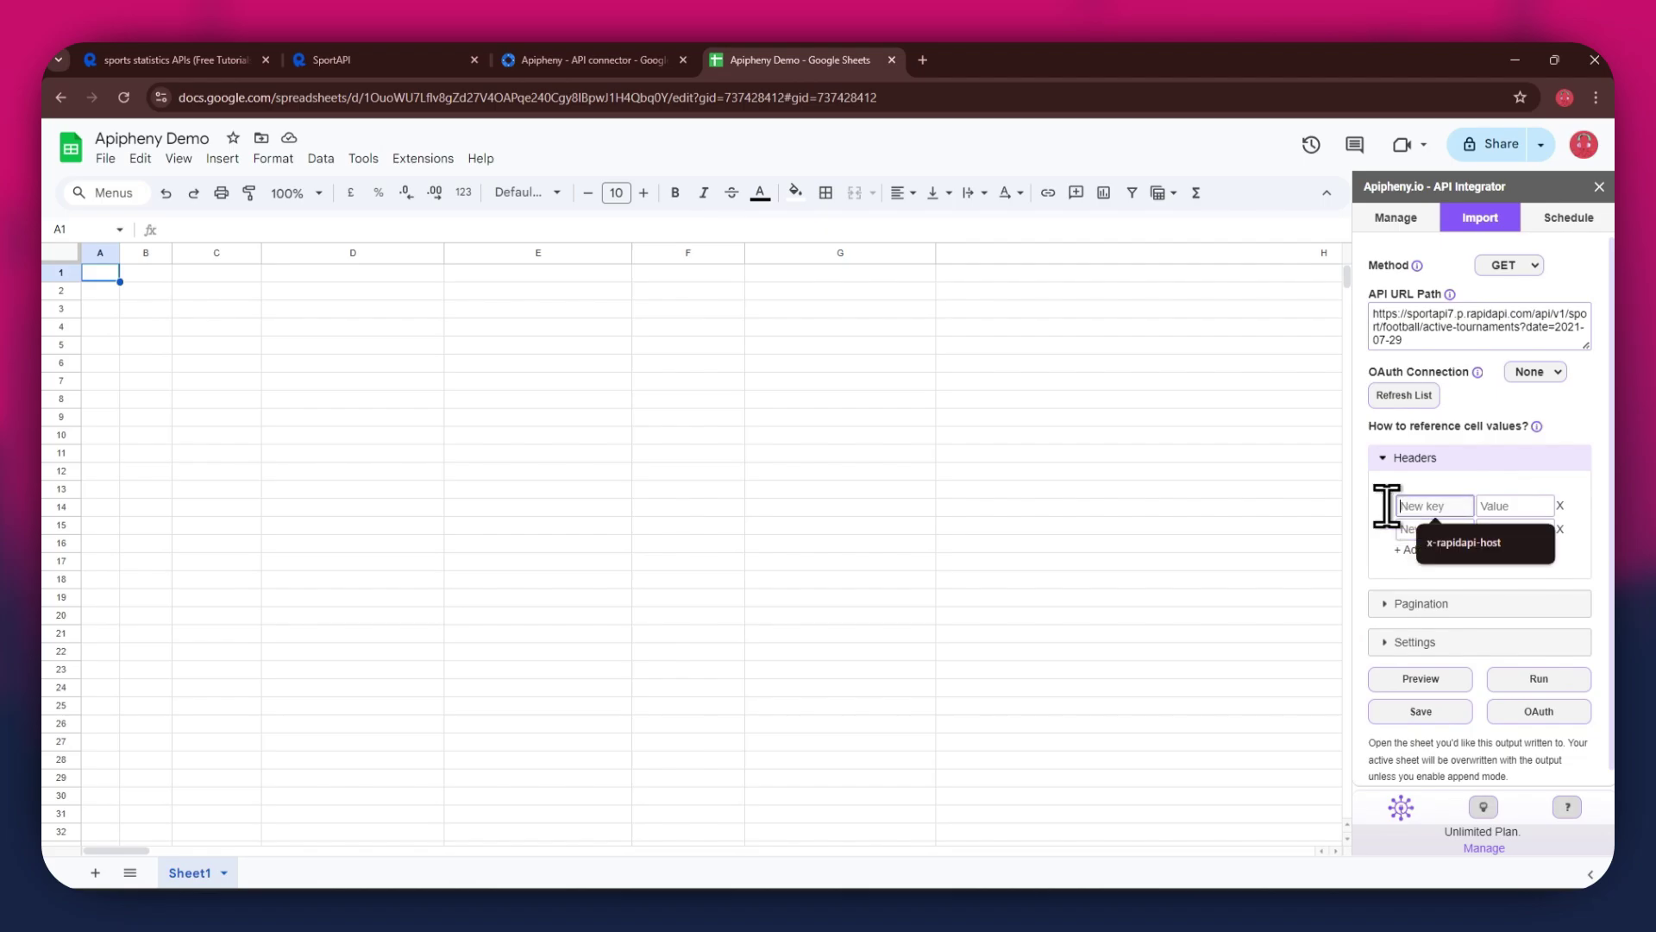
- Add the header x-rapidapi-host with value sportapi7.p.rapidapi.com, copied from RapidAPI
left_click(440, 62)
left_click_drag(1058, 449, 1128, 450)
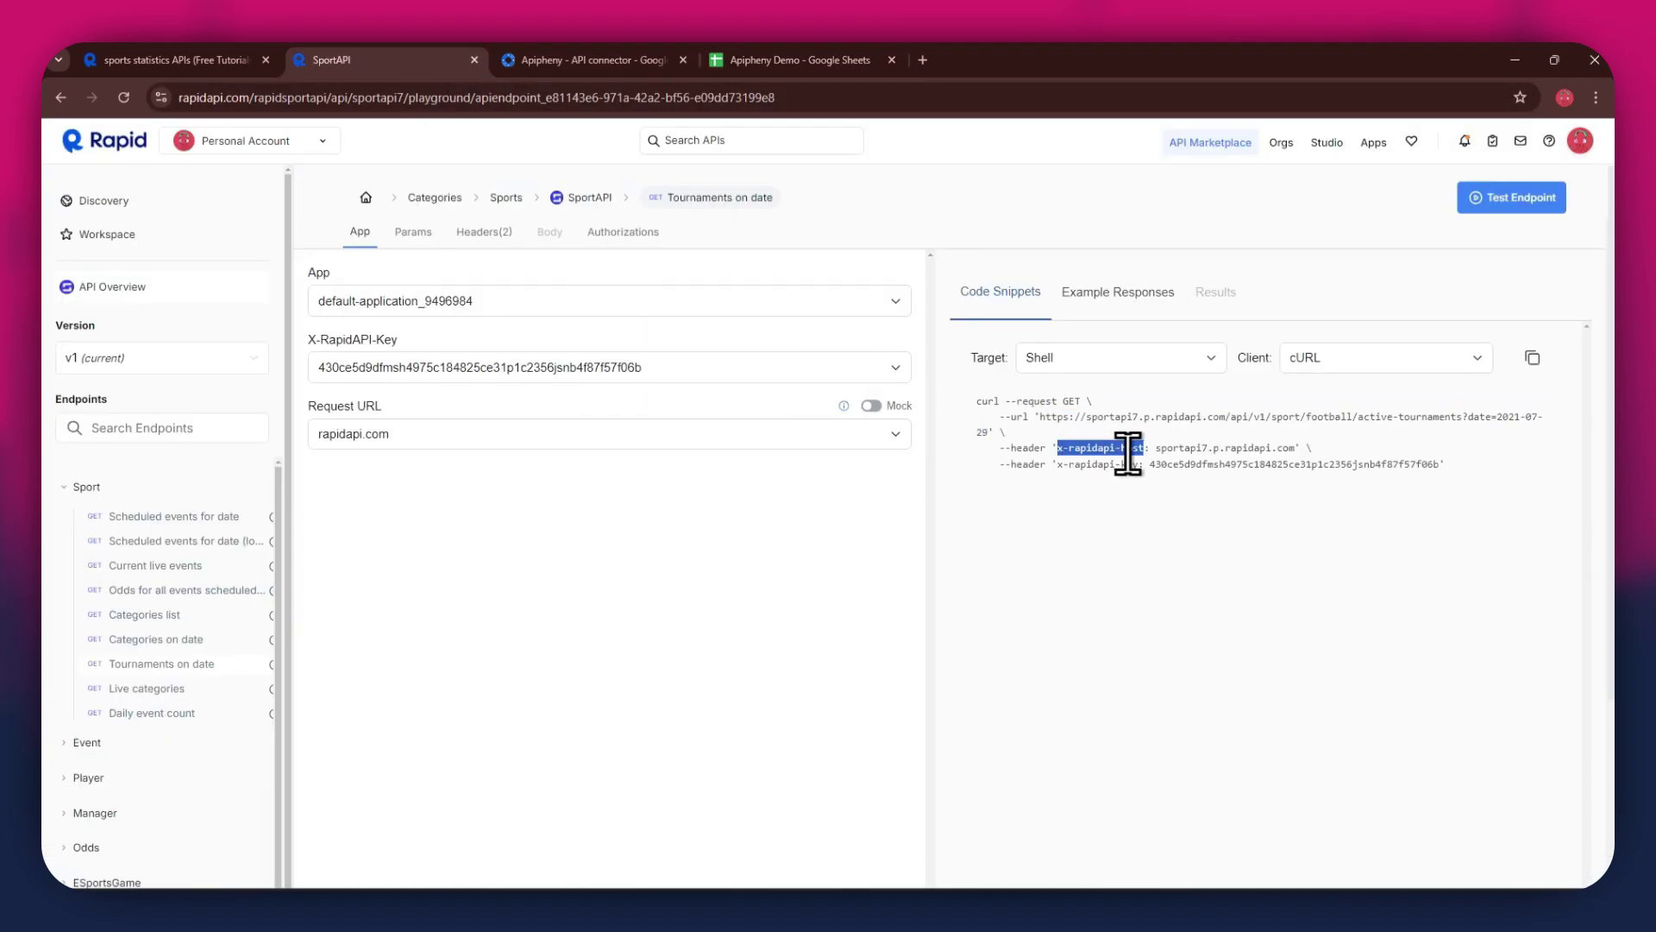
key("ctrl+c")
left_click(801, 61)
left_click(1434, 506)
key("ctrl+v")
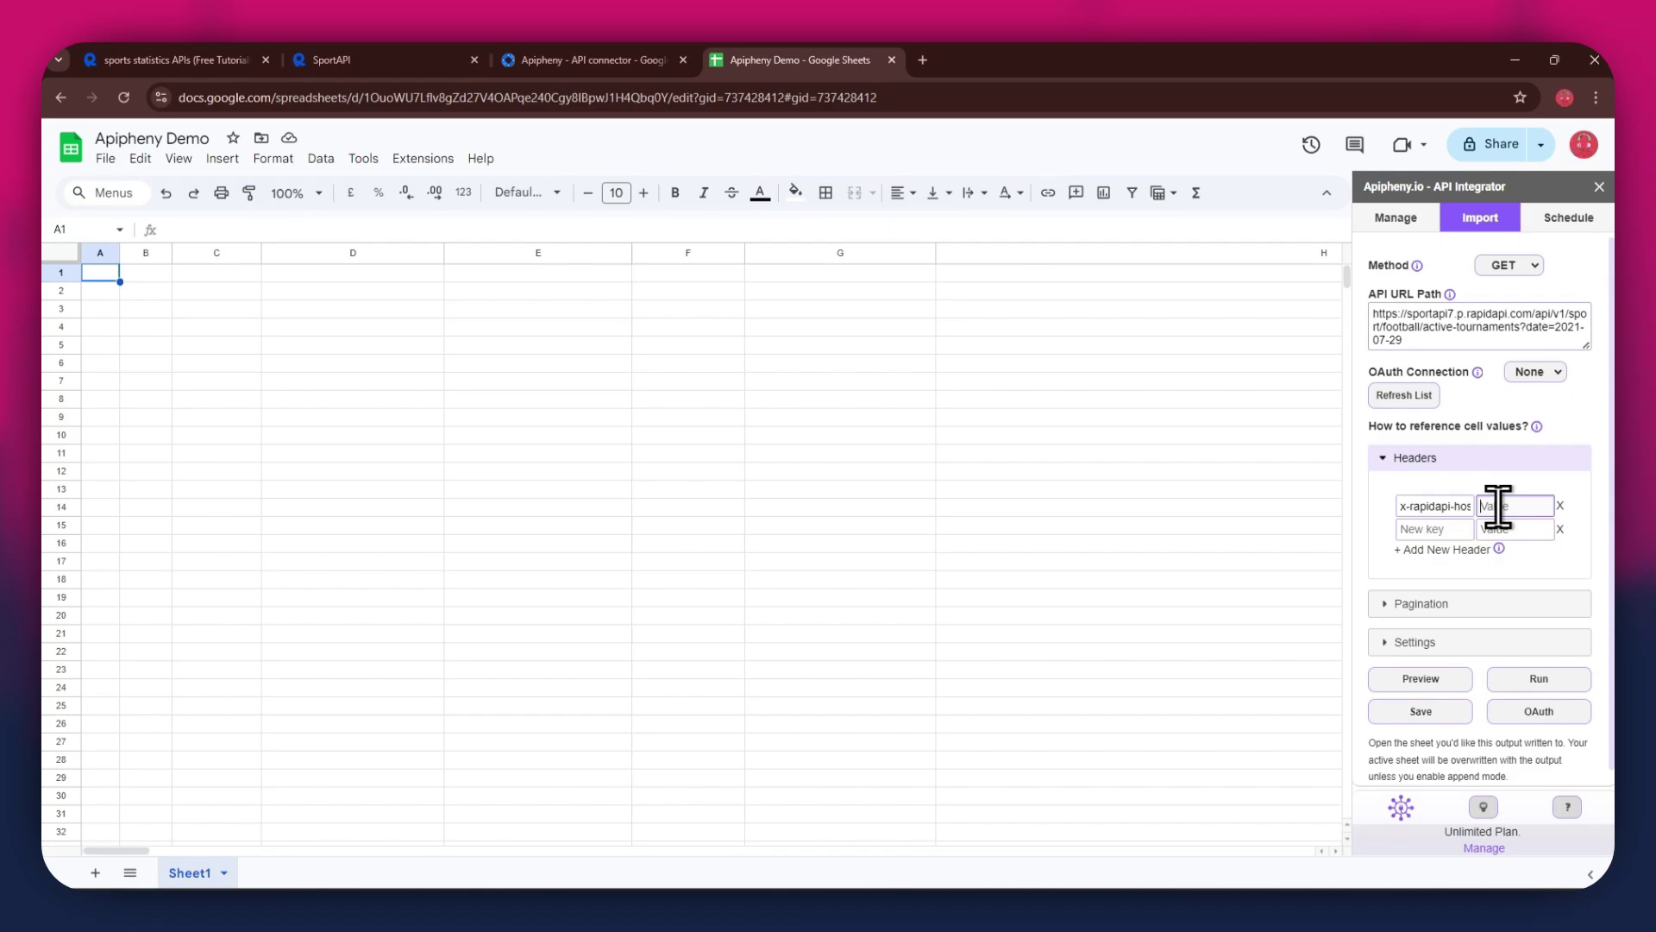
left_click(1515, 507)
left_click(428, 60)
left_click_drag(1157, 448, 1277, 449)
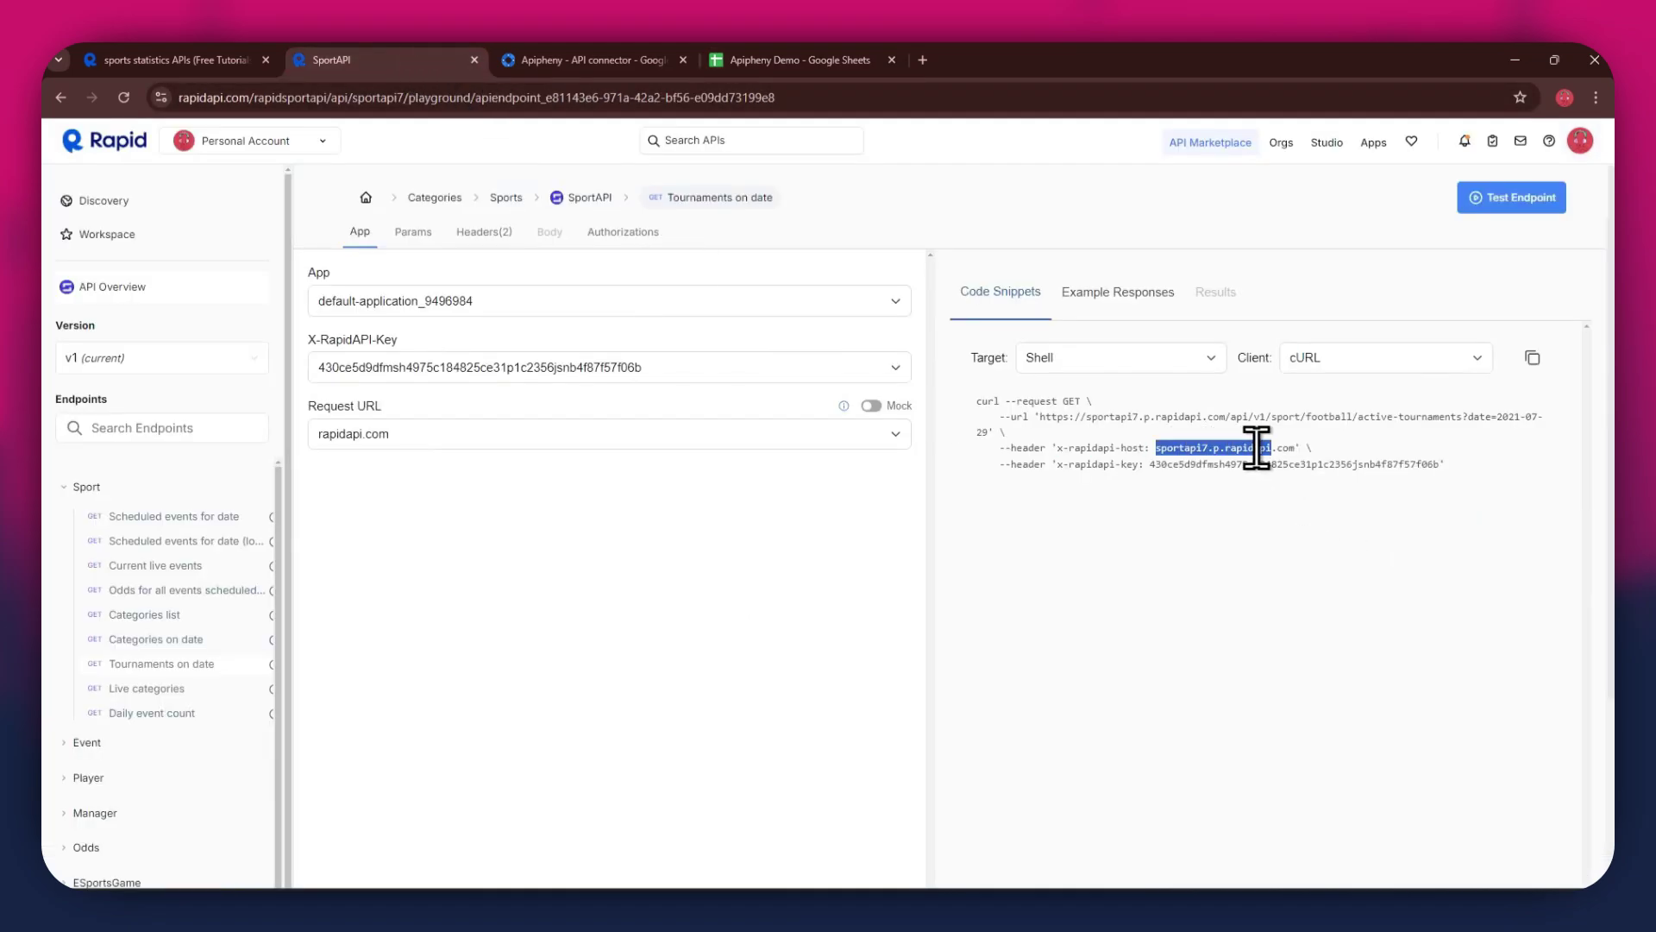
key("ctrl+c")
left_click(801, 61)
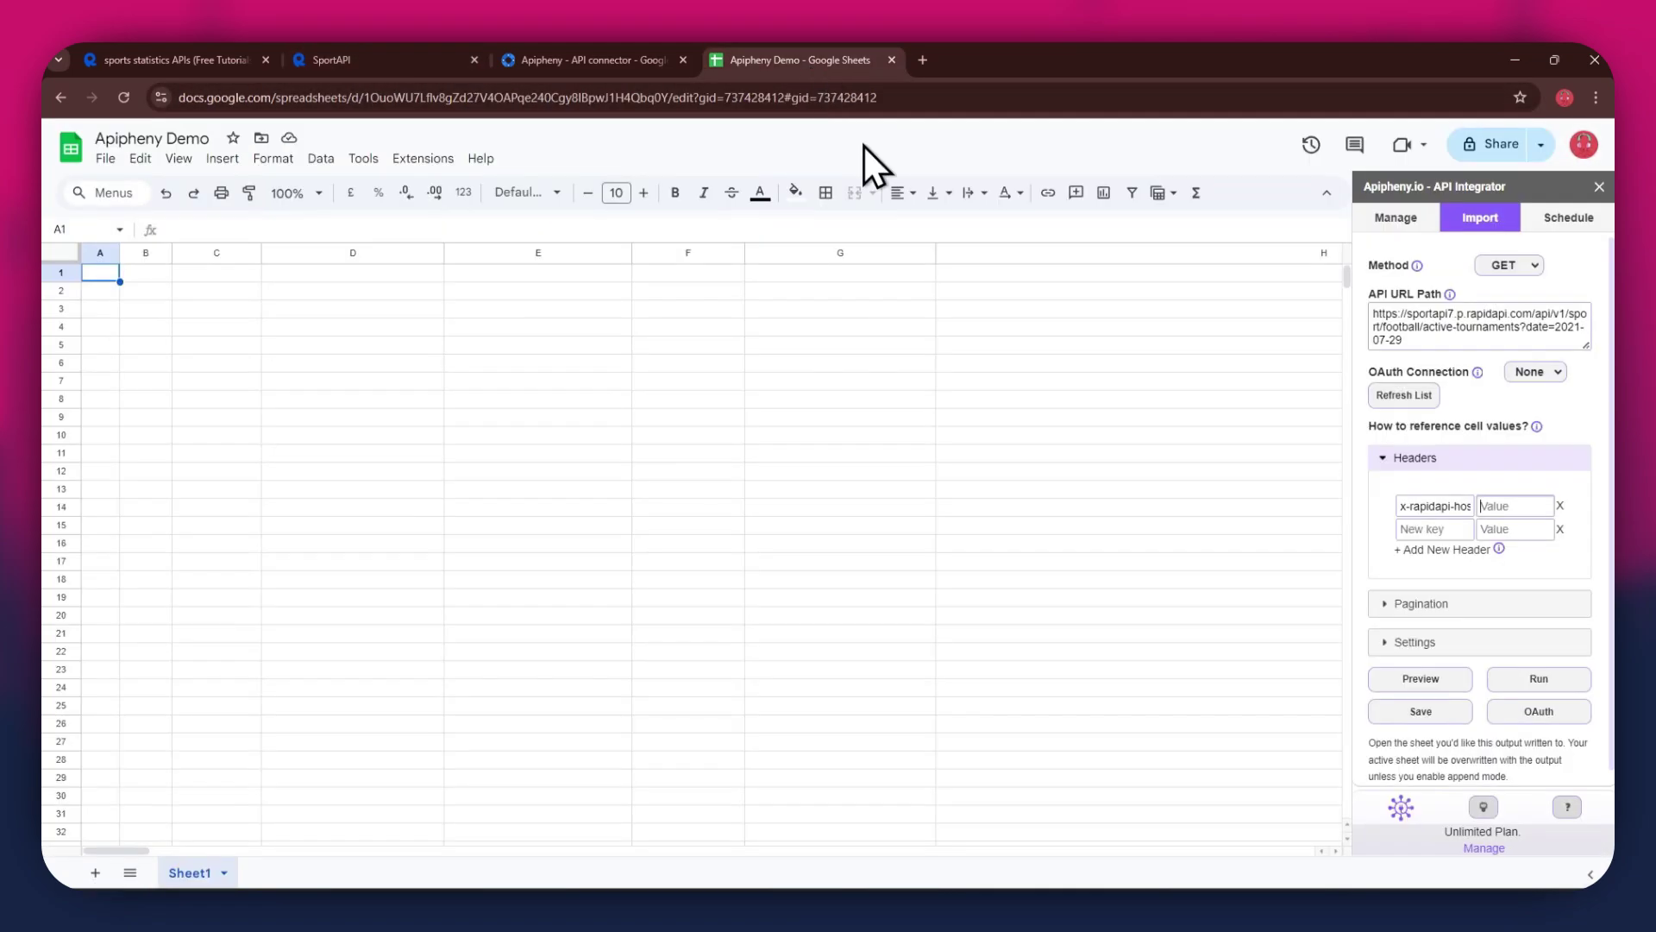
key("ctrl+v")
- Add the x-rapidapi-key header with the API key copied from the snippet
left_click(1443, 529)
left_click(380, 59)
left_click_drag(1063, 466, 1124, 465)
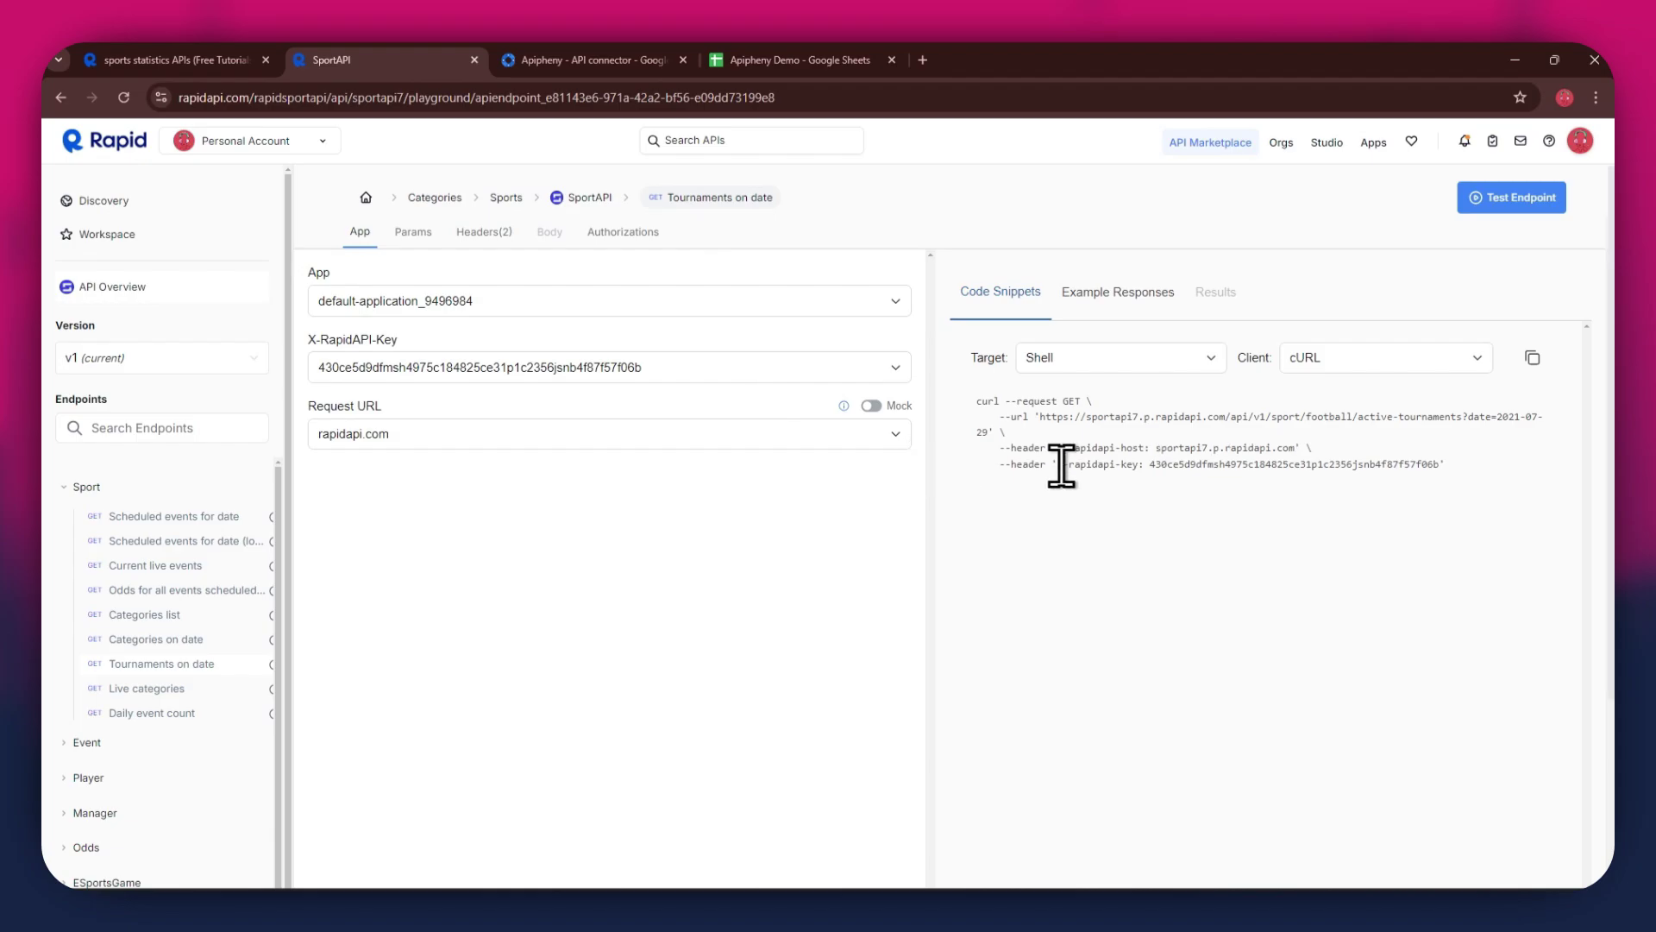
key("ctrl+c")
left_click(766, 61)
key("ctrl+v")
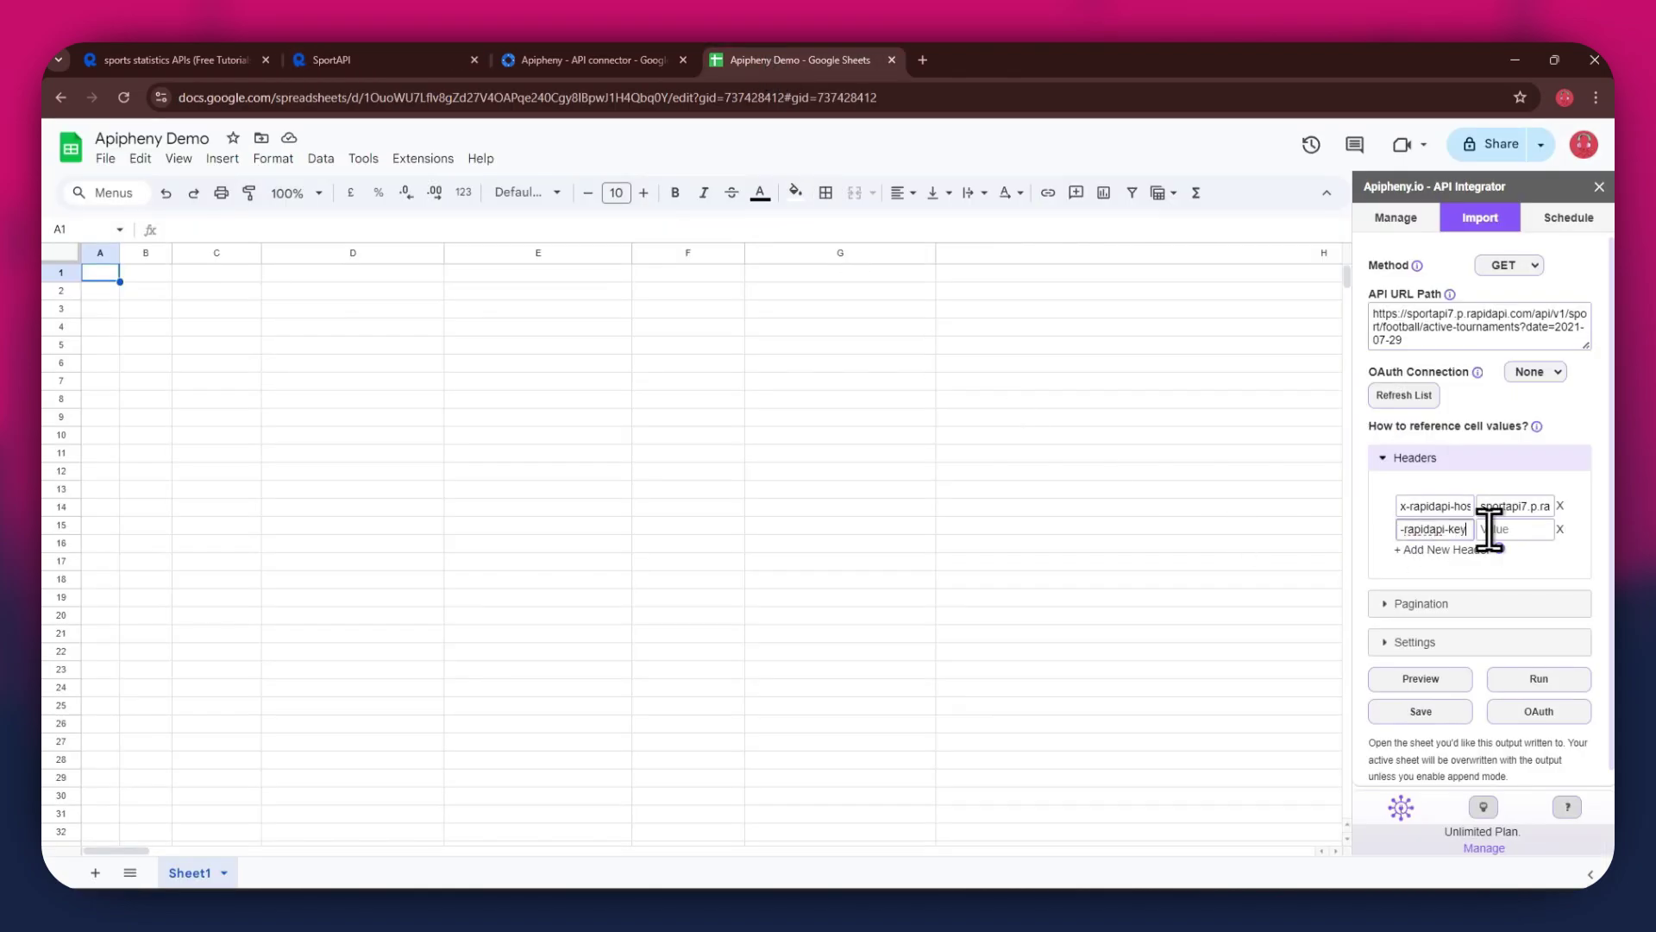
left_click(1485, 529)
left_click(405, 59)
double_click(1220, 464)
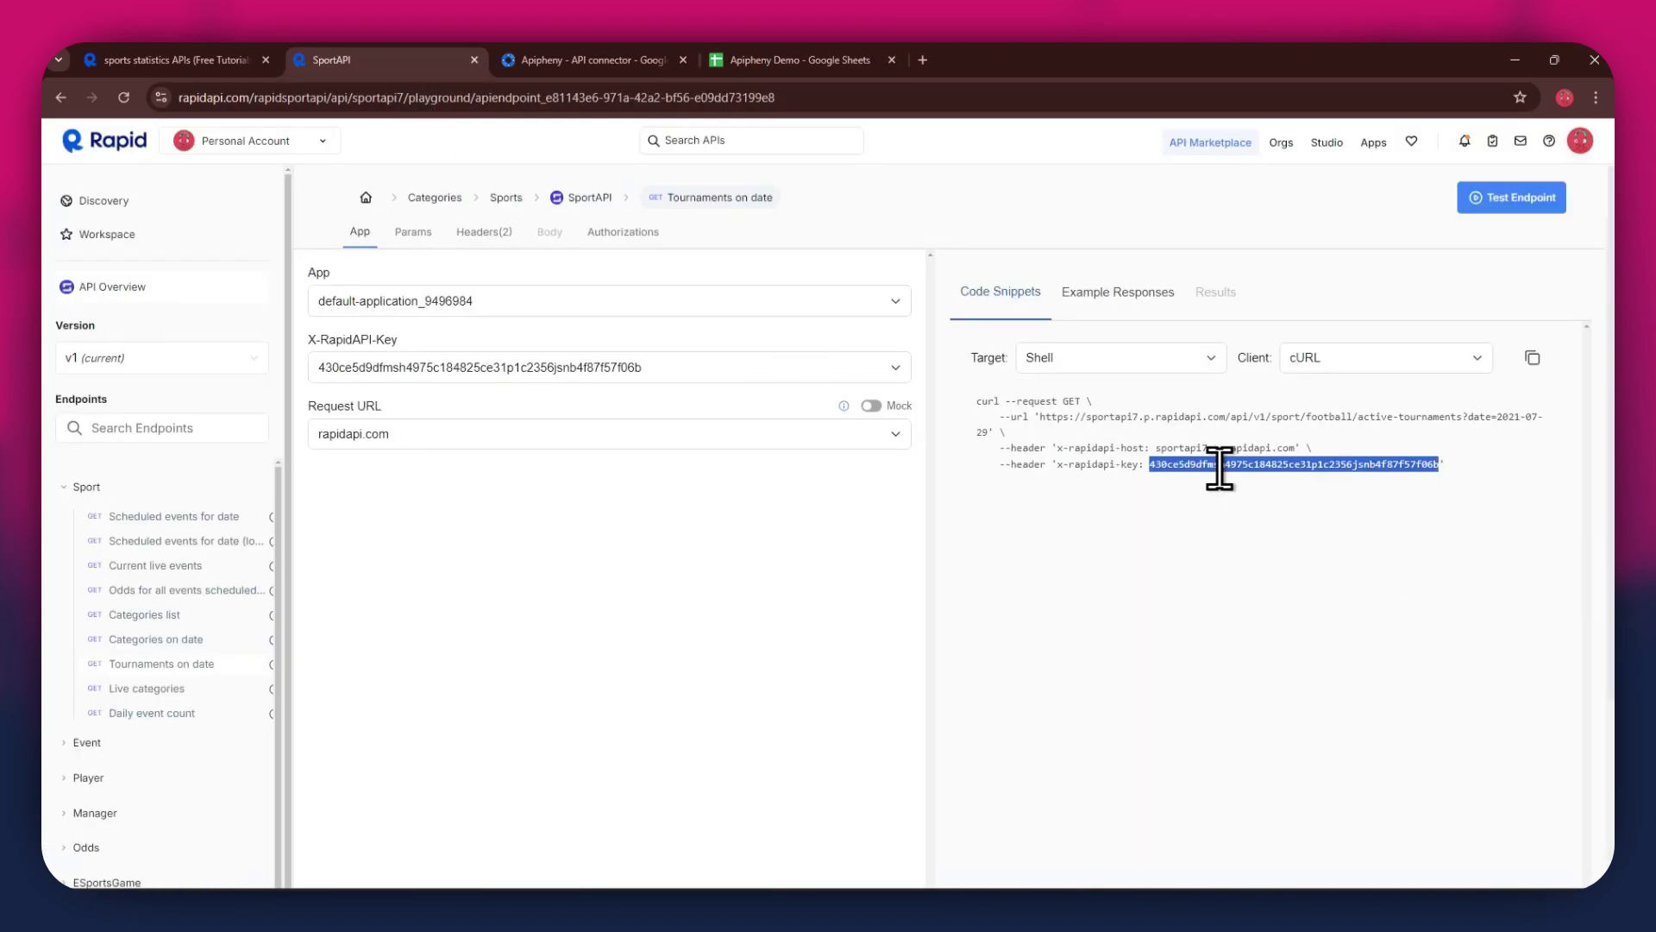
key("ctrl+c")
left_click(787, 59)
key("ctrl+v")
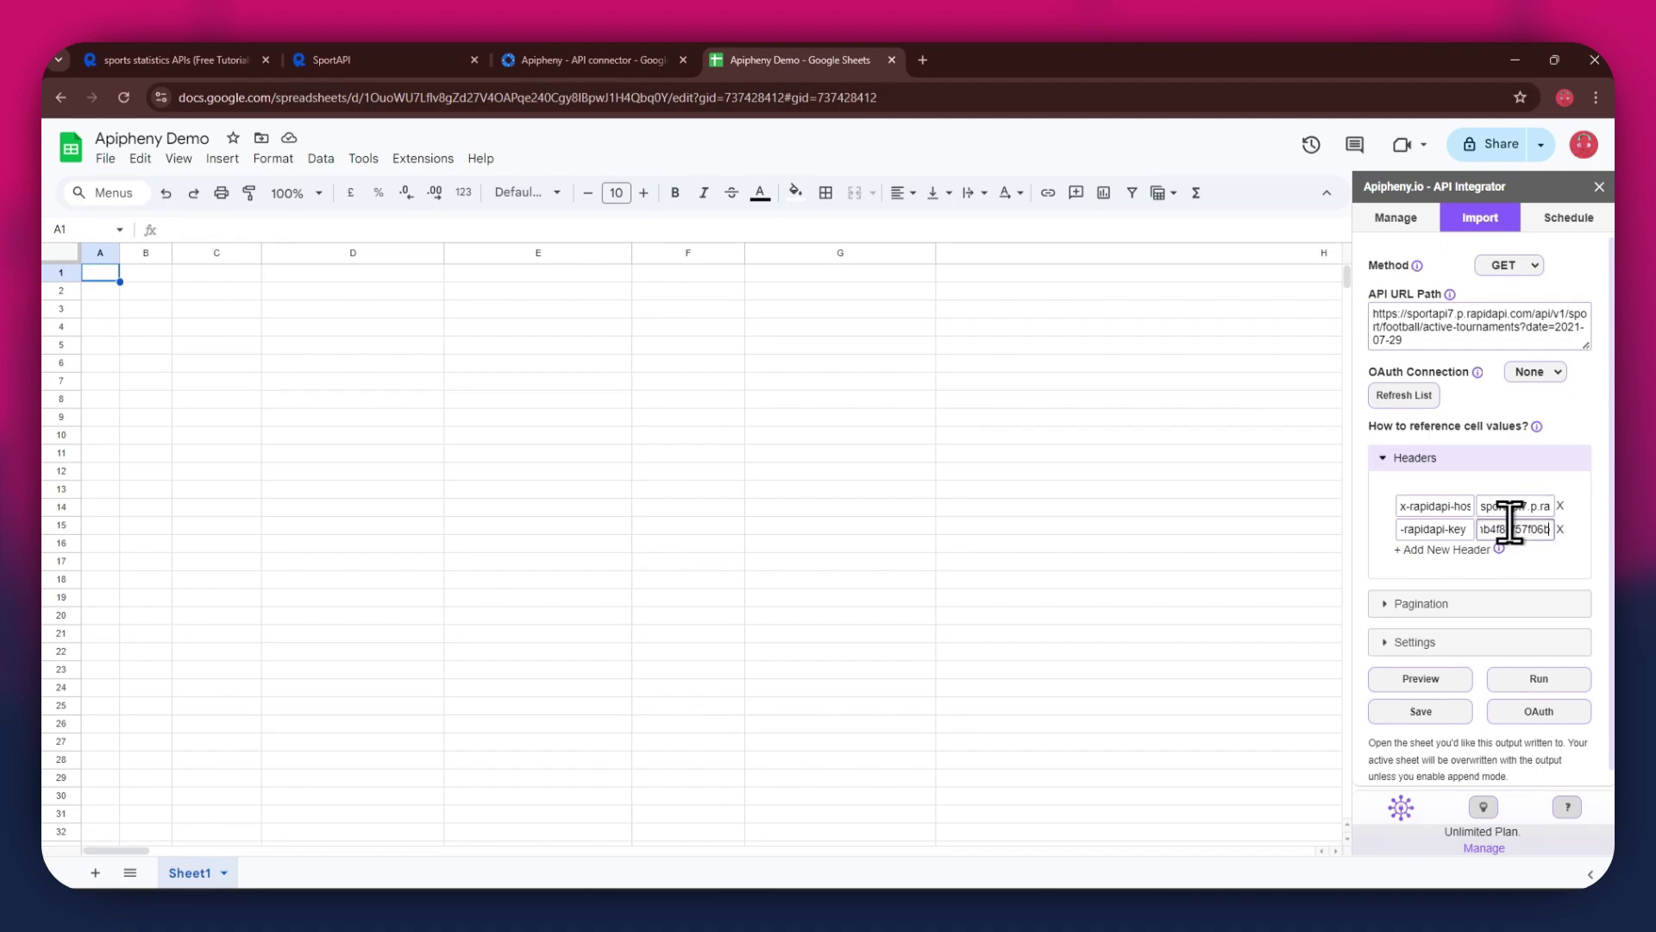
- Run the Apipheny request, importing football tournament IDs, names and slugs into Sheet1
left_click(1529, 677)
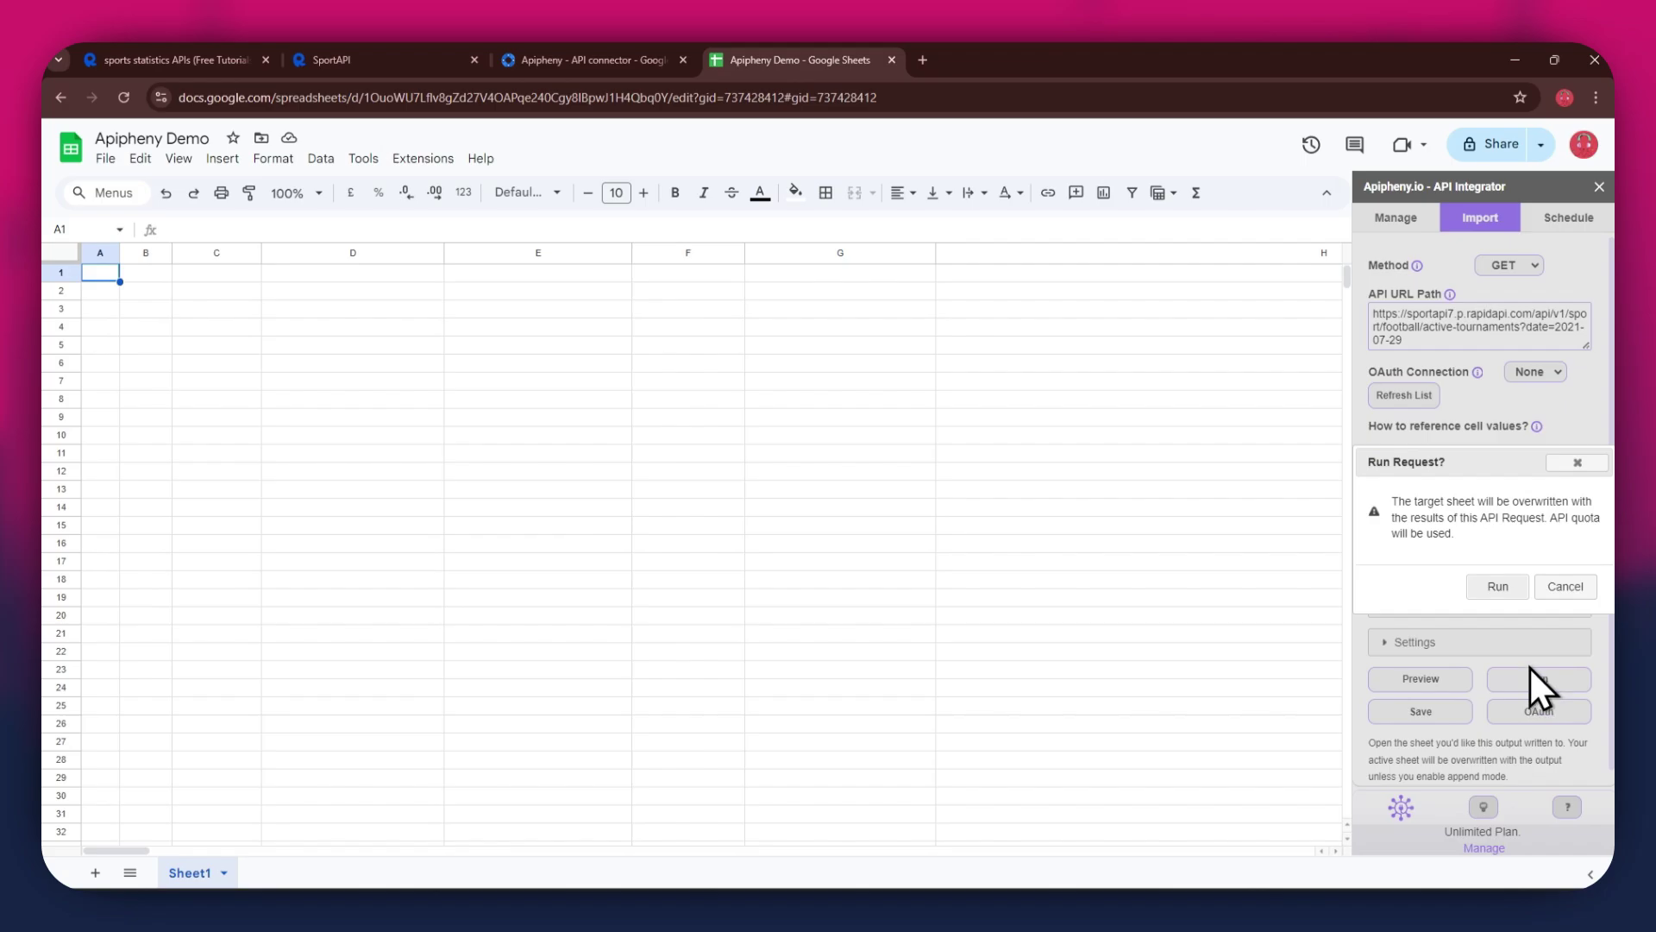
left_click(1505, 589)
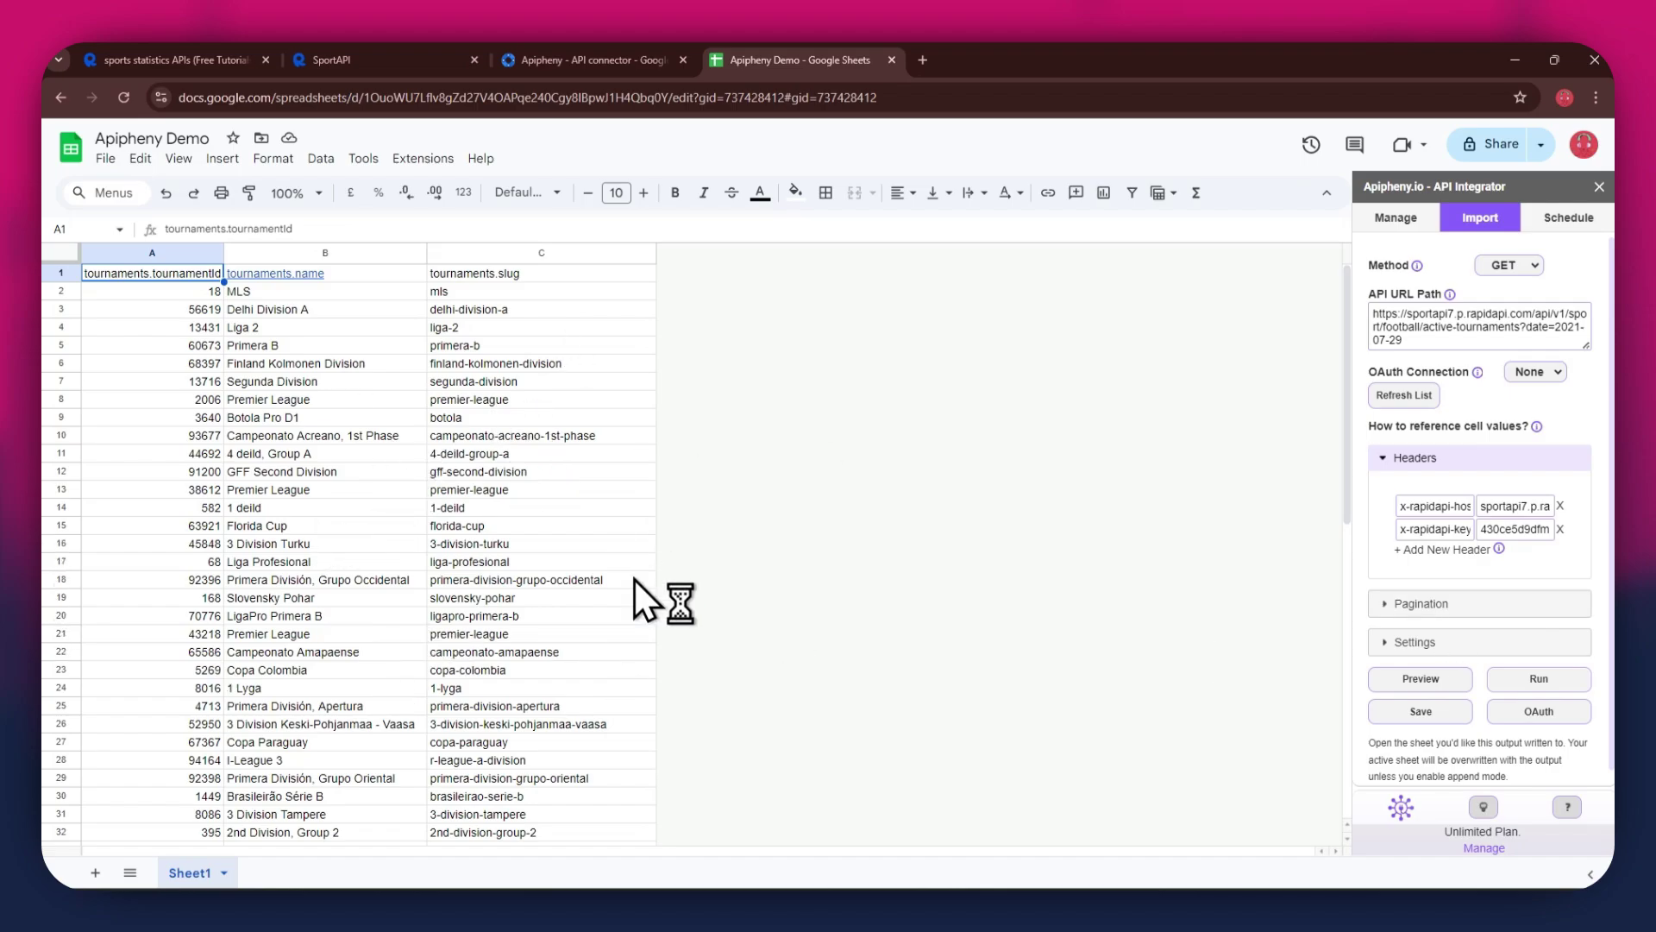
scroll(633, 580, "down", 5)
scroll(634, 580, "up", 5)
- Change the Tournaments on date parameter to 2024-10-02 and select the updated snippet URL
left_click(364, 59)
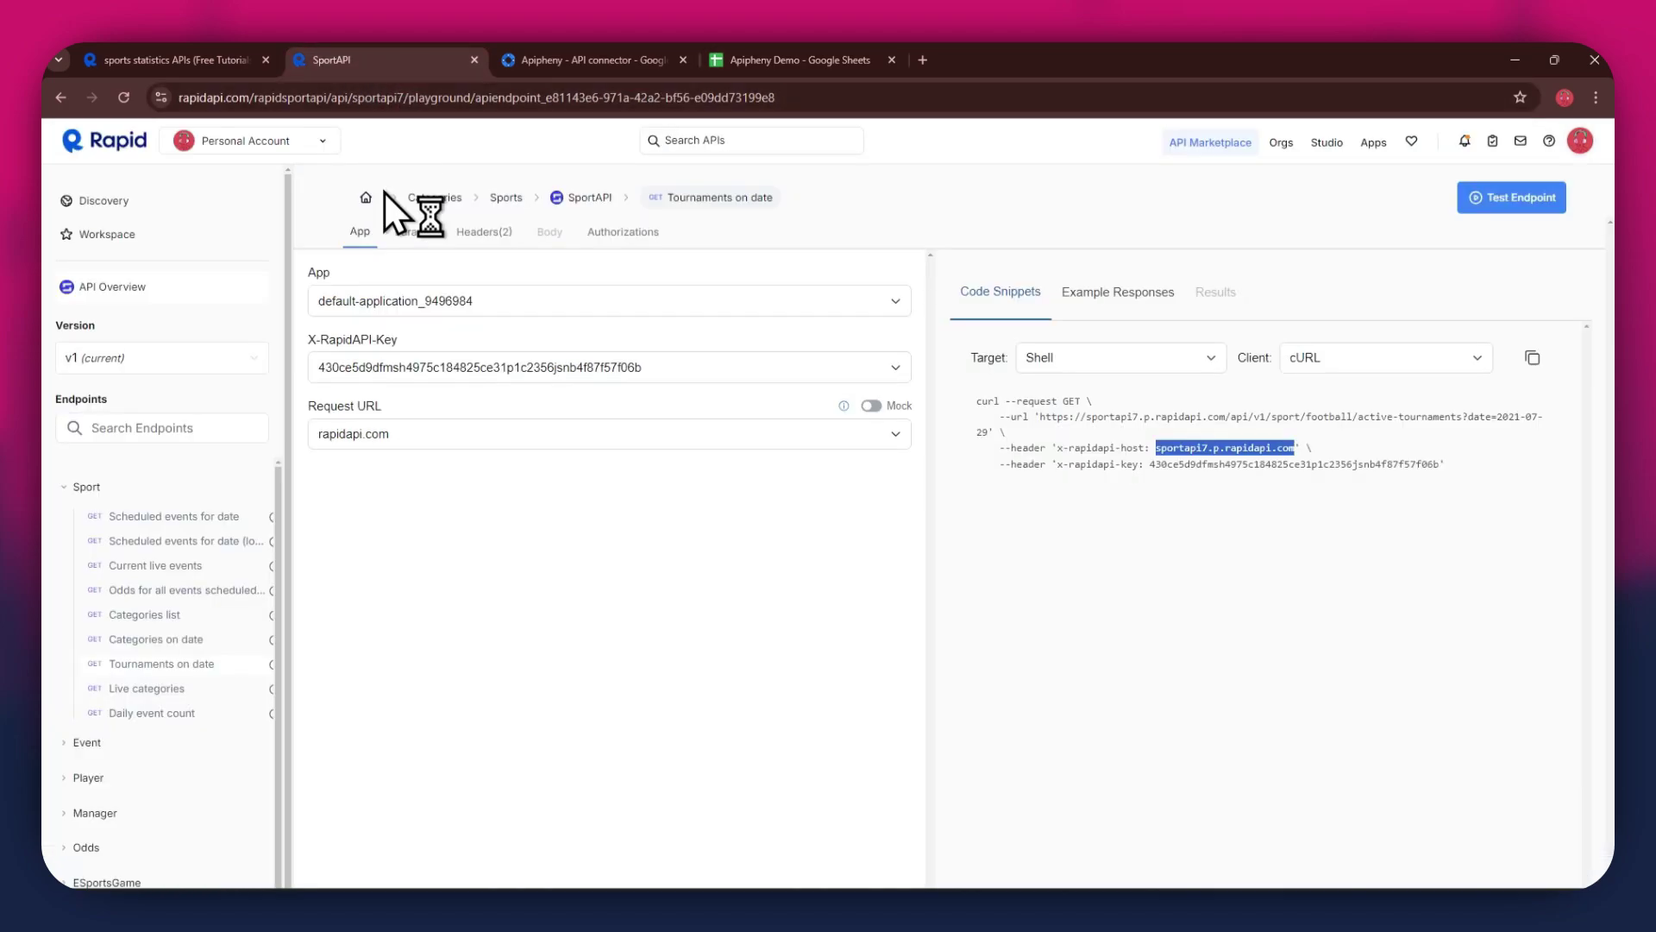
left_click(414, 240)
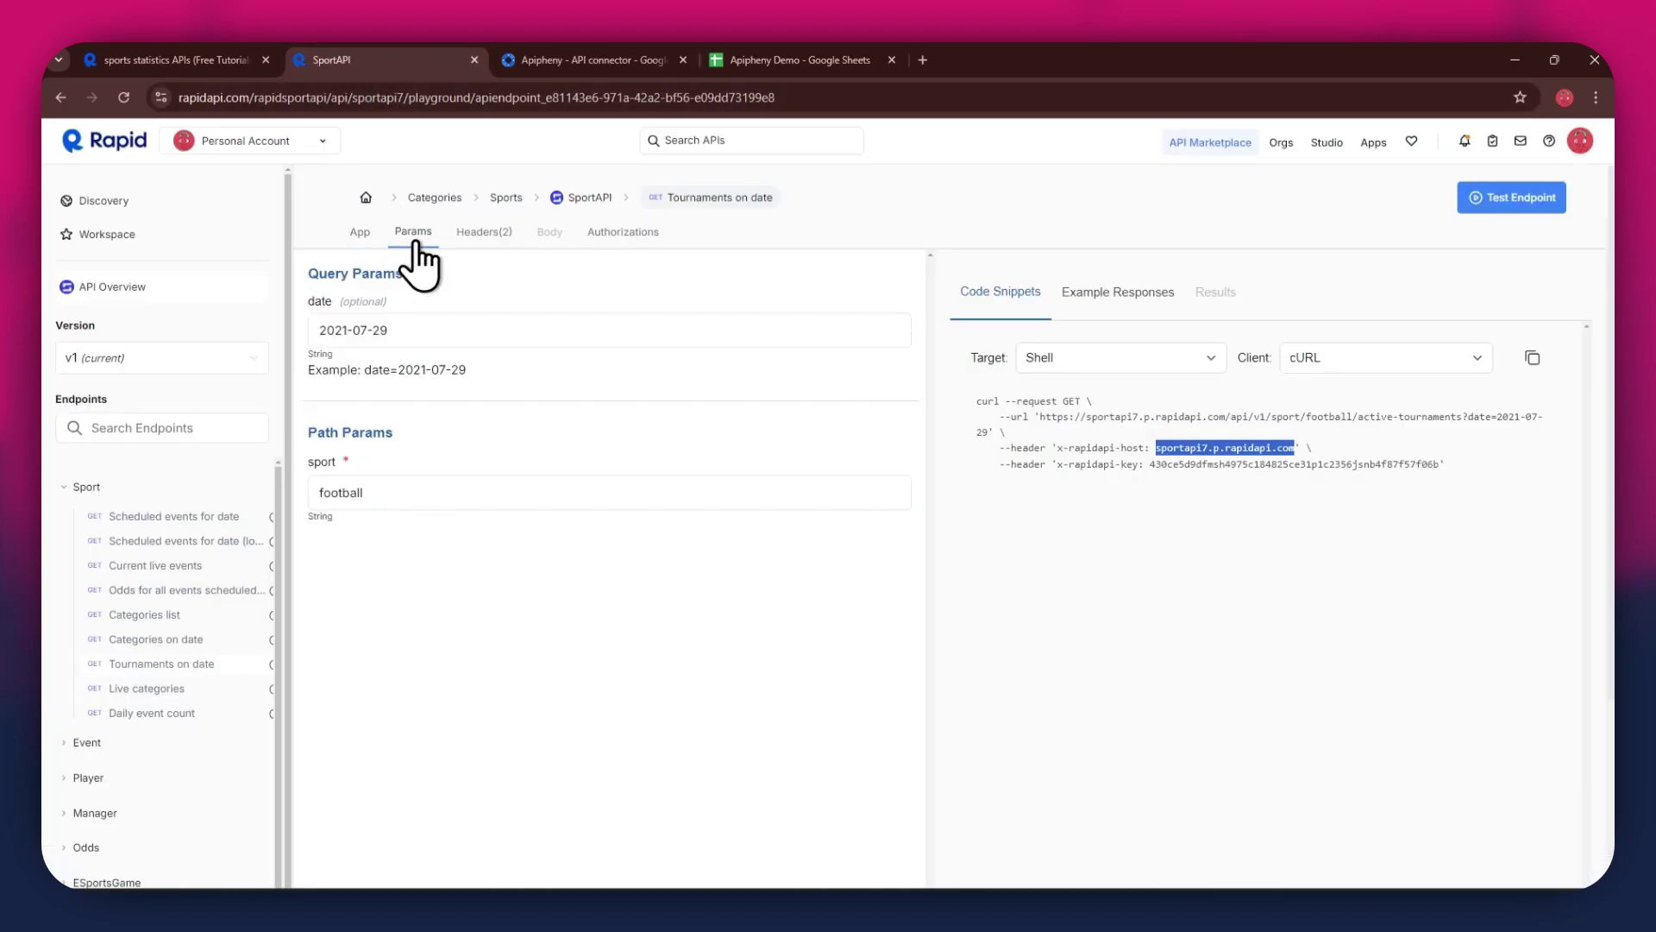
left_click(348, 330)
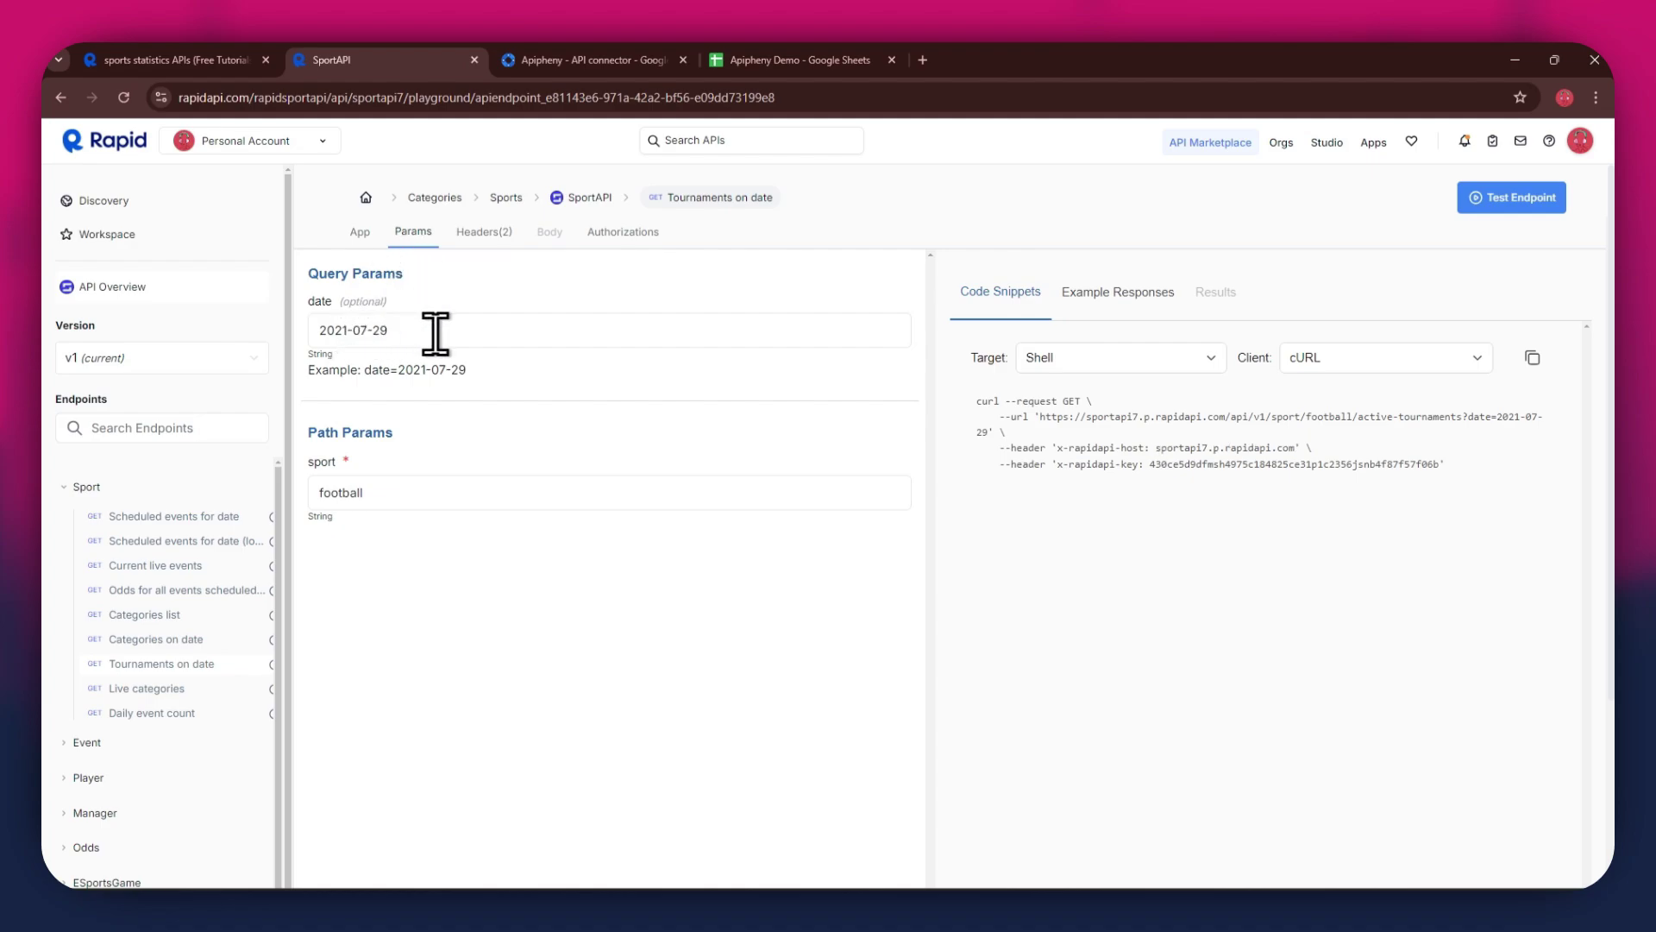
key("BackSpace")
type("4")
key("BackSpace")
key("BackSpace")
type("10")
key("BackSpace")
key("BackSpace")
type("02")
left_click_drag(1041, 417, 982, 432)
key("ctrl+c")
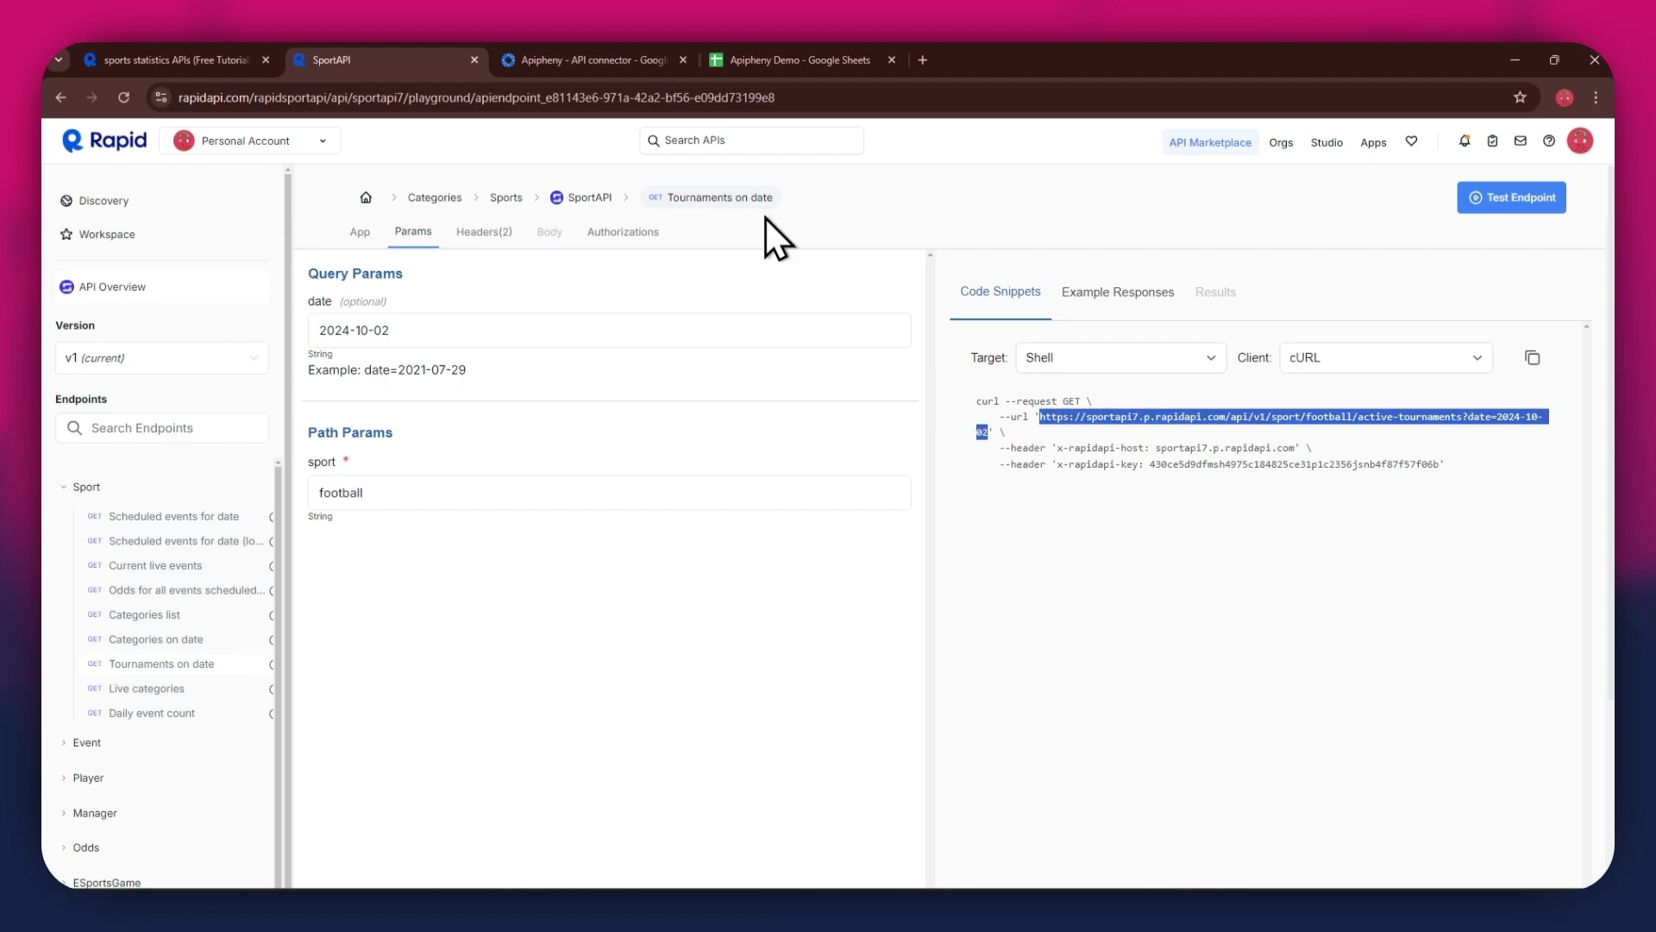
- Replace Apipheny's URL with the 2024-10-02 version and rerun it, overwriting Sheet1
left_click(774, 51)
left_click(1447, 328)
key("ctrl+a")
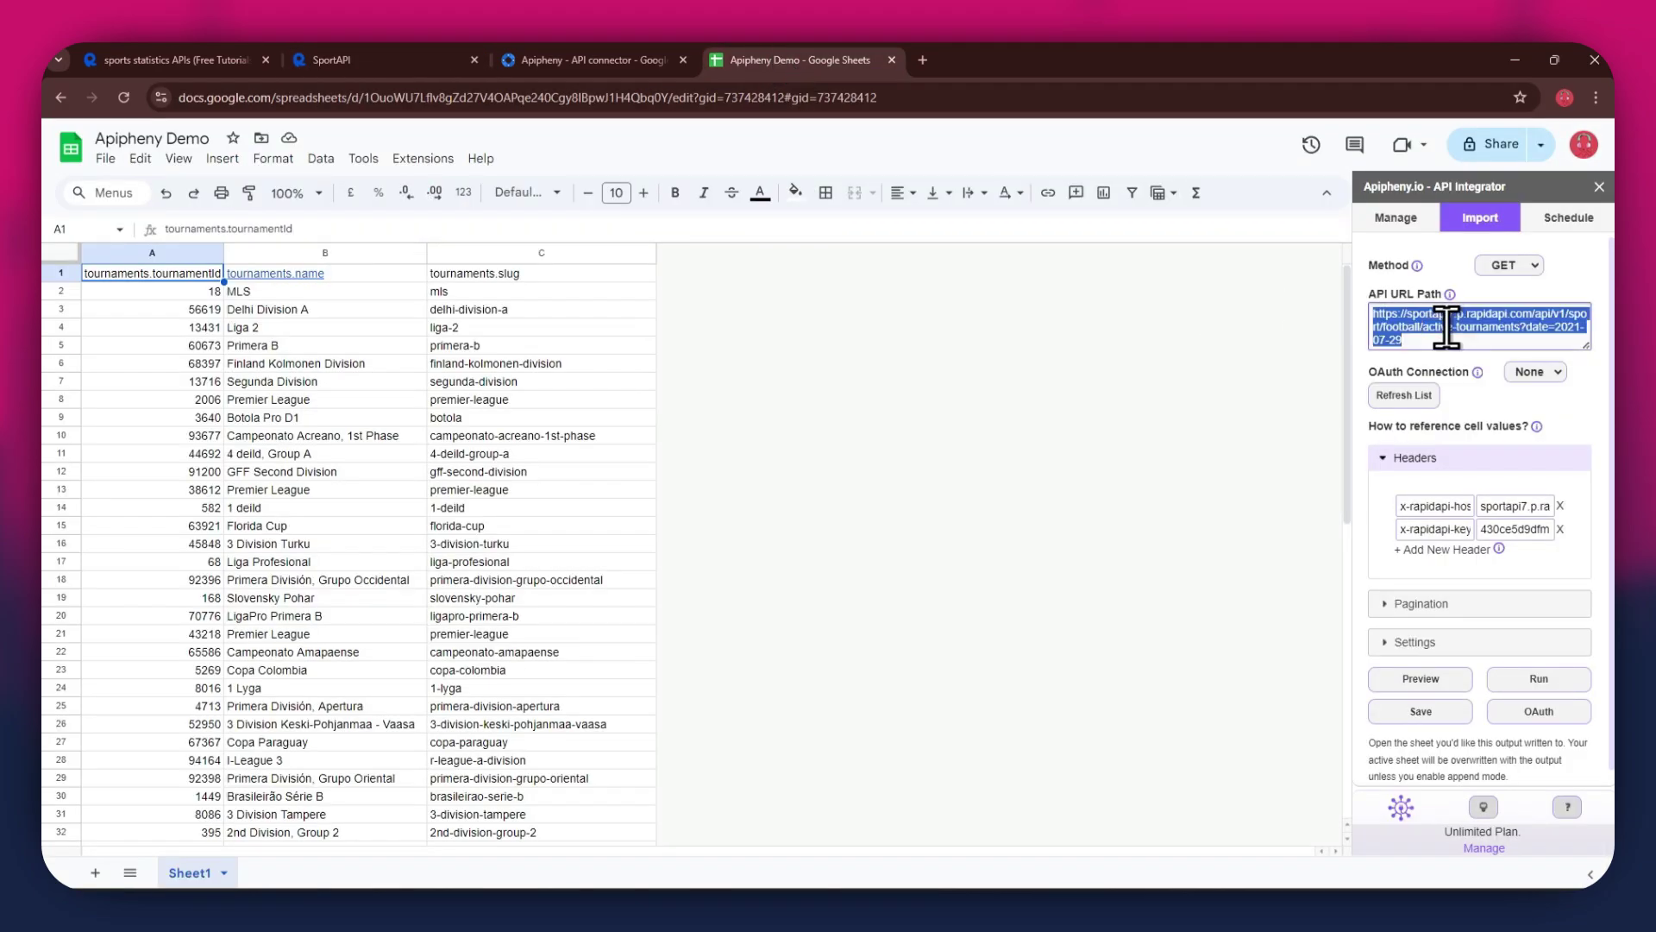
key("ctrl+v")
left_click(1539, 679)
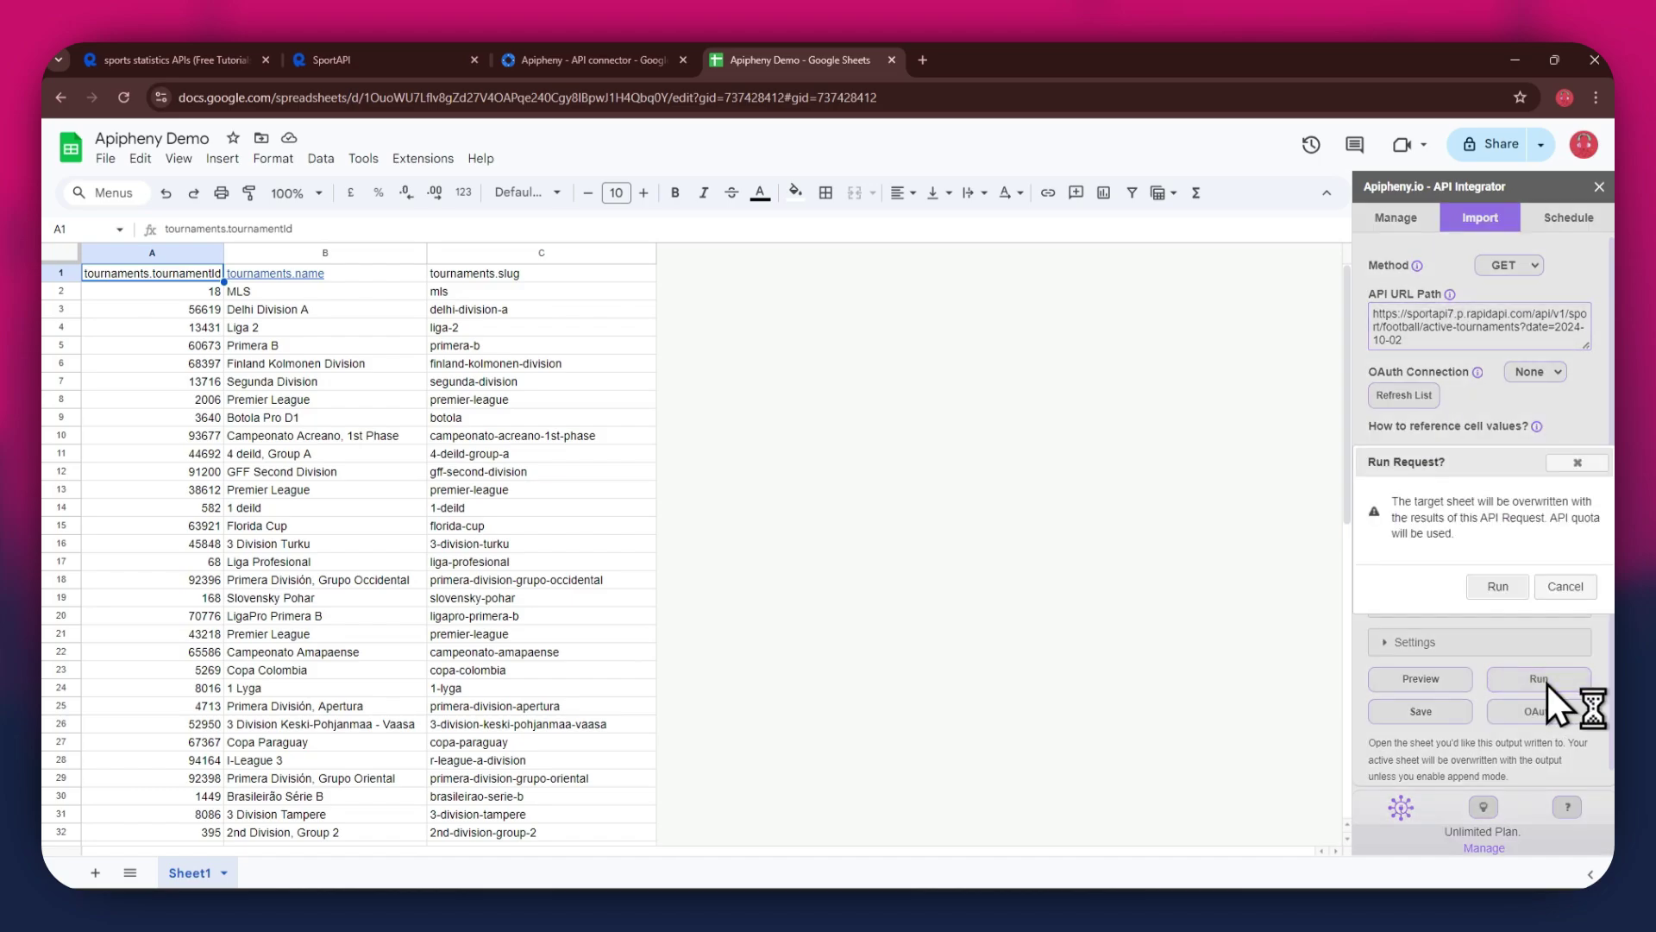
left_click(1499, 586)
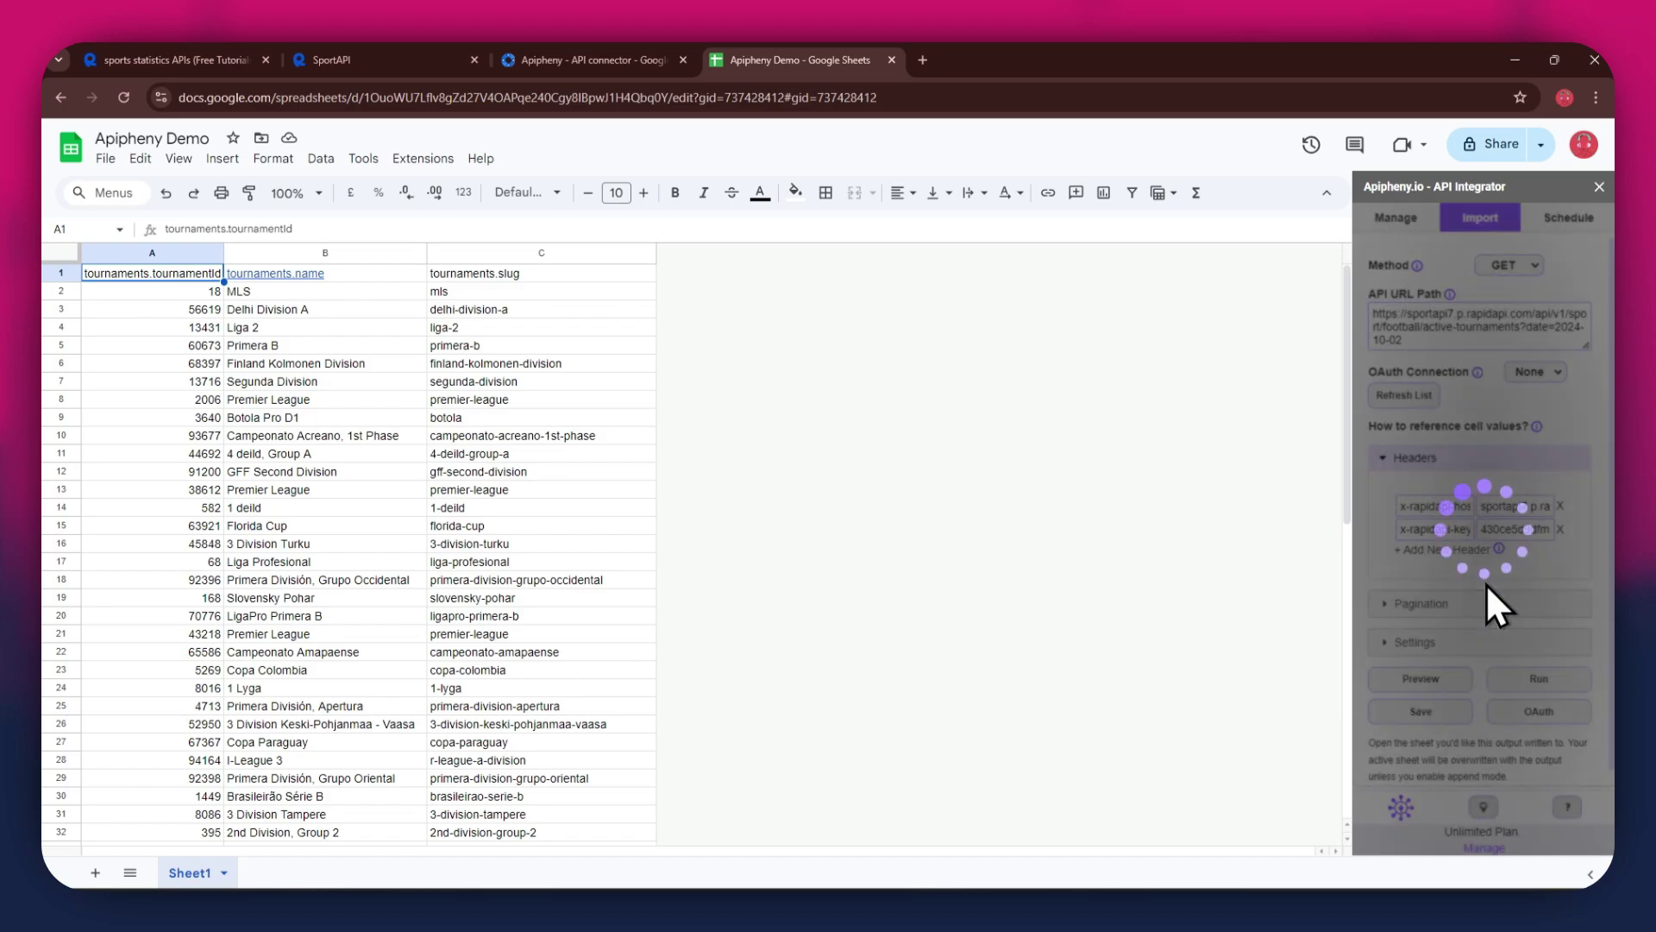